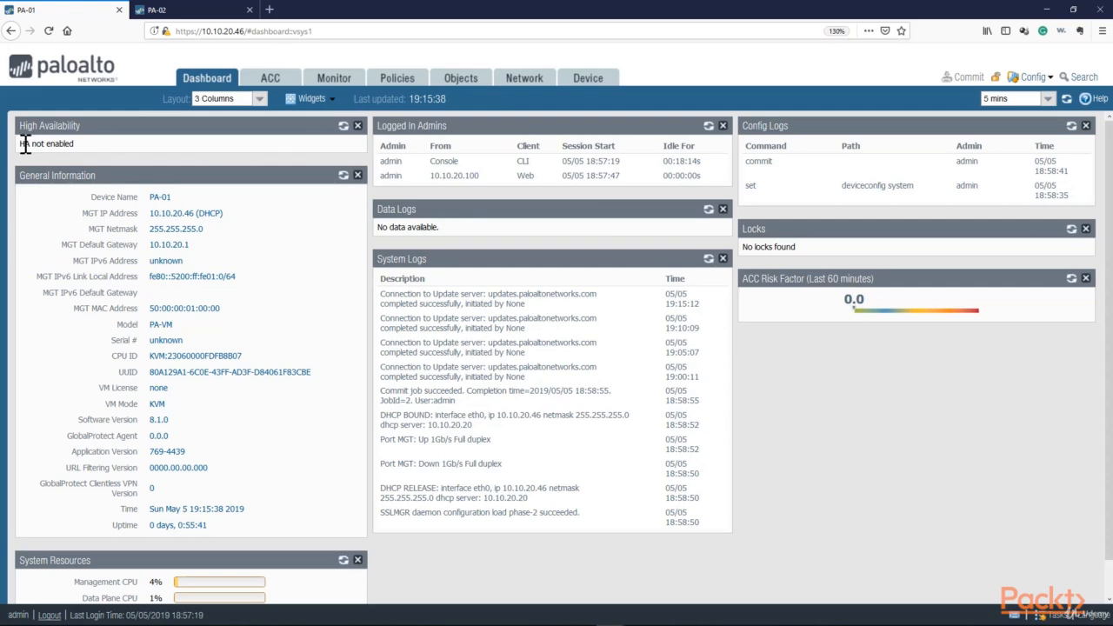
Set the interface type of ethernet1/6 to HA
left_click_drag(24, 145, 75, 145)
left_click(75, 144)
left_click(521, 84)
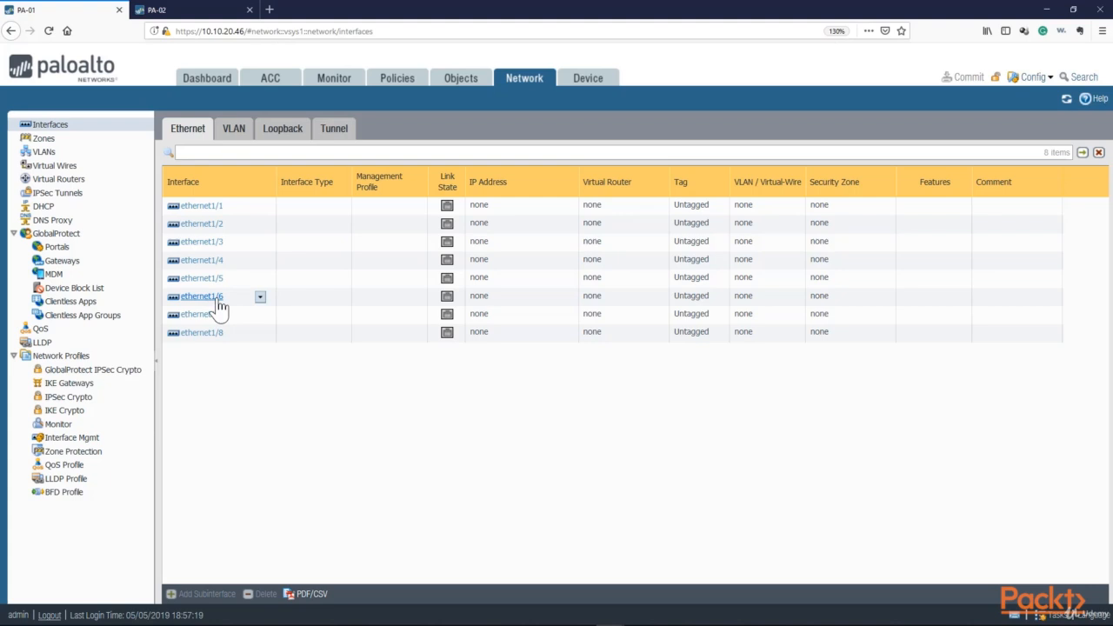
left_click(219, 301)
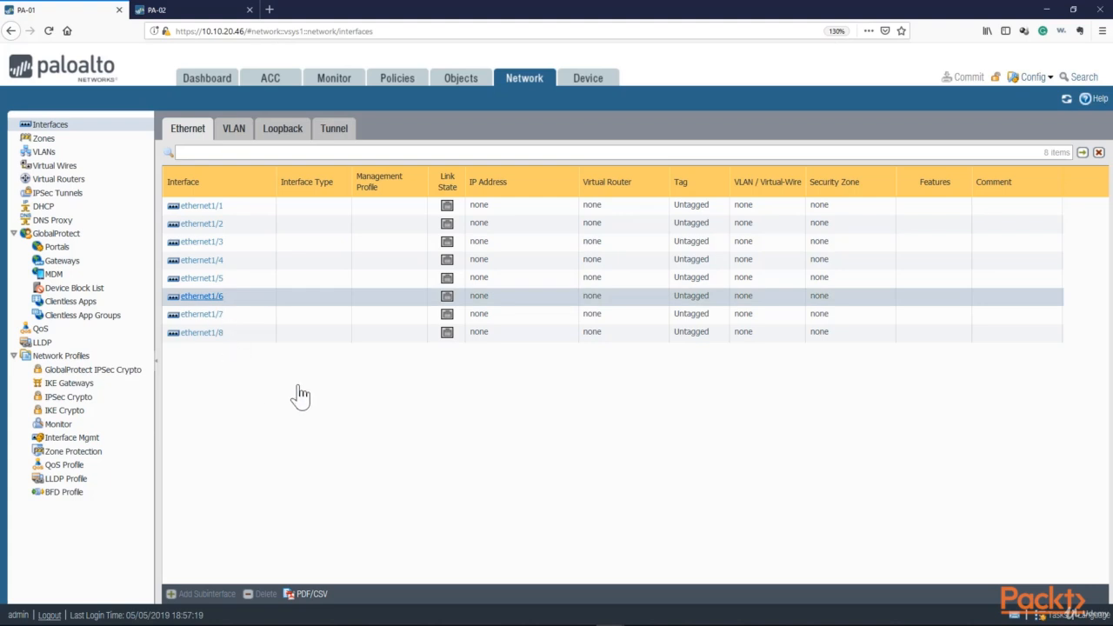
left_click(221, 298)
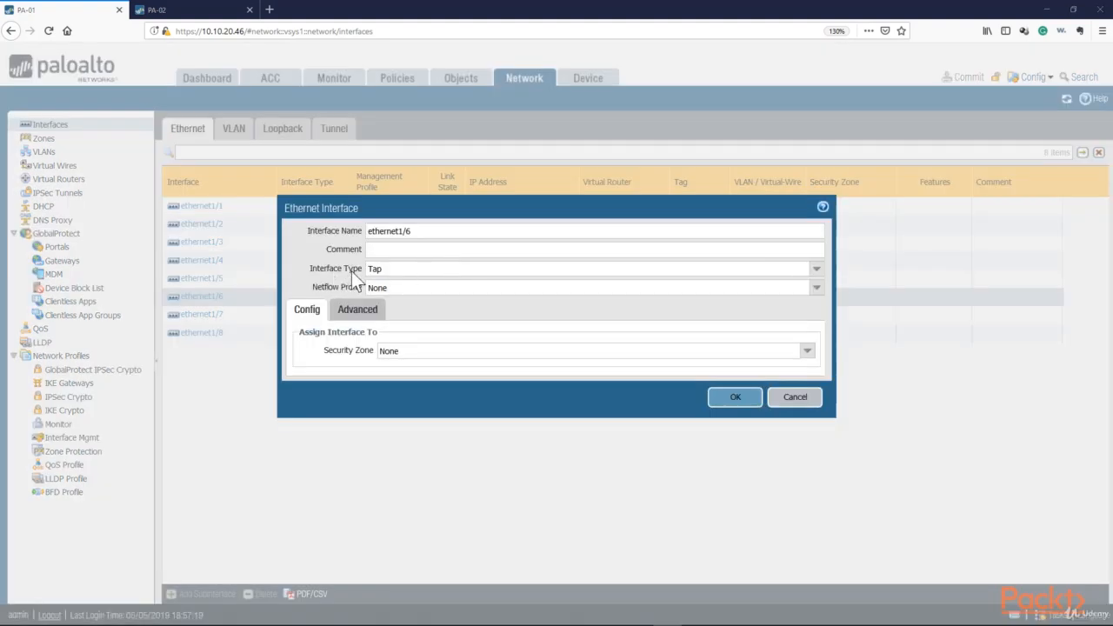
left_click(815, 271)
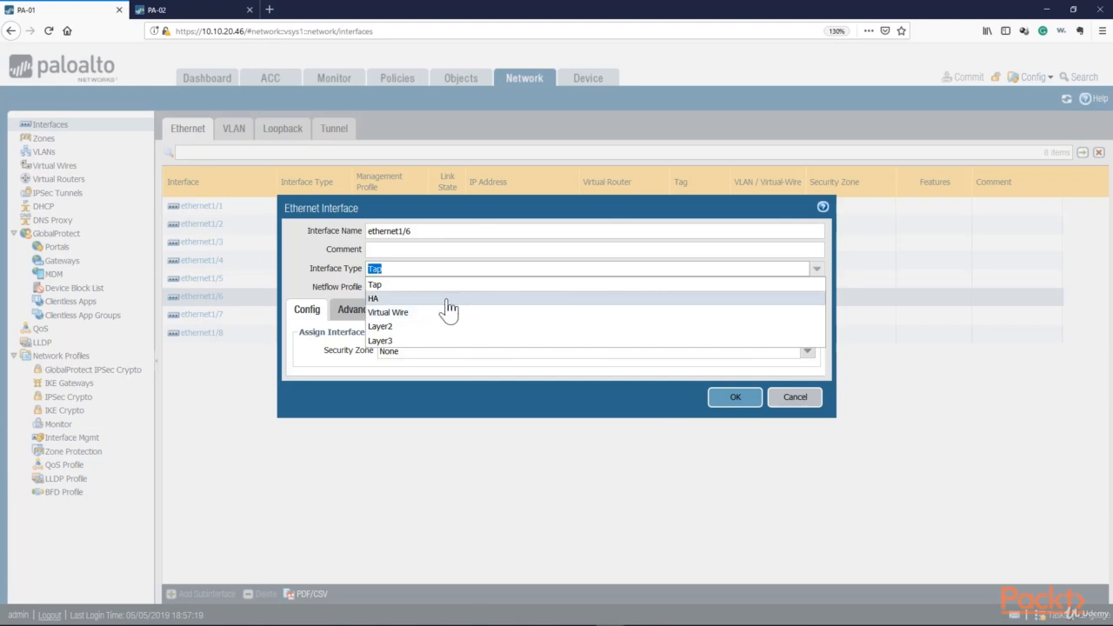
left_click(447, 299)
left_click(733, 377)
Set the interface type of ethernet1/7 to HA
left_click(204, 322)
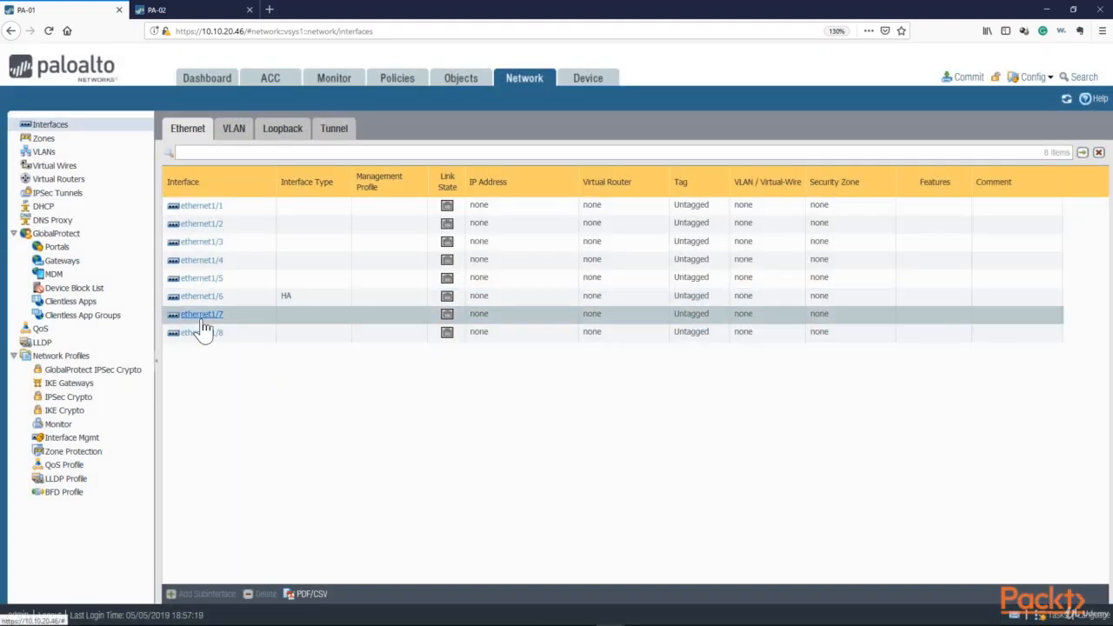
double_click(332, 324)
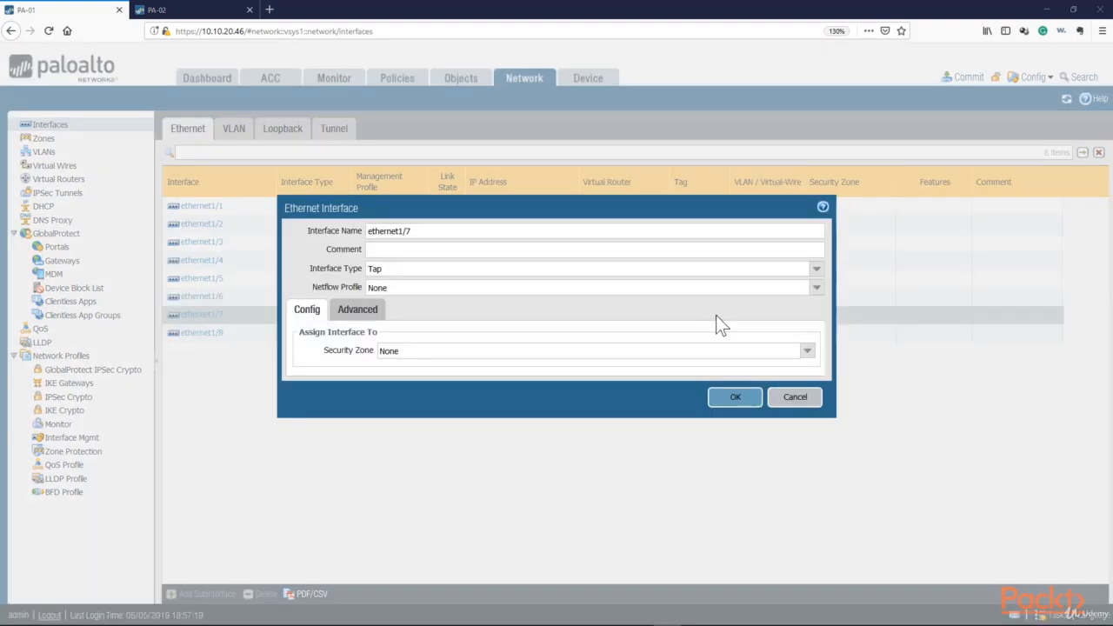
left_click(816, 270)
left_click(528, 302)
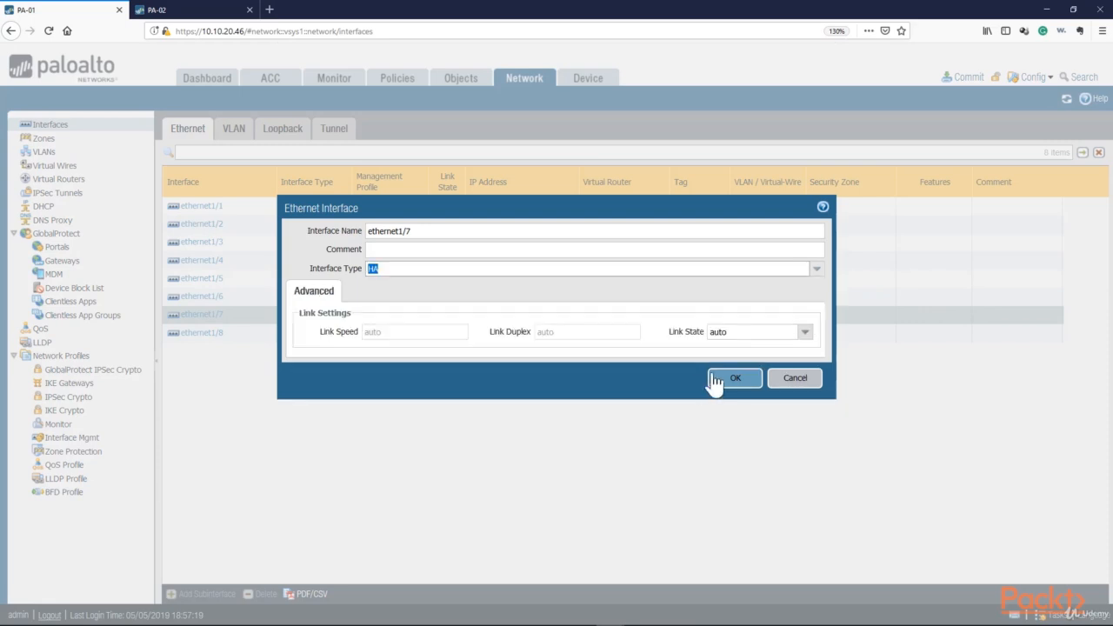
left_click(735, 396)
Set the interface type of ethernet1/8 to HA
double_click(241, 333)
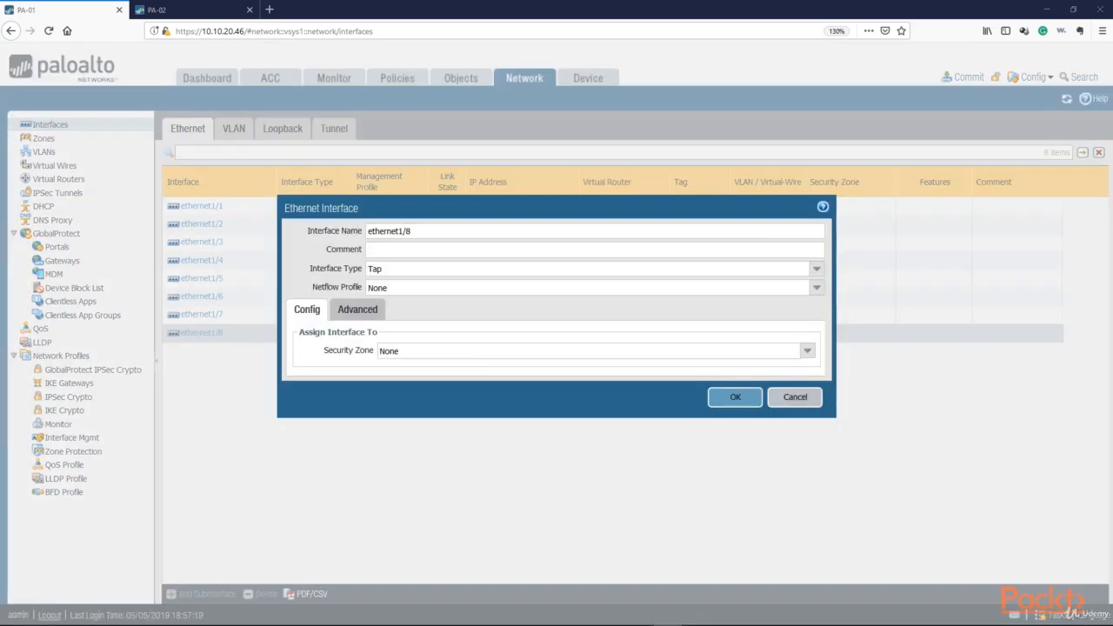
left_click(817, 270)
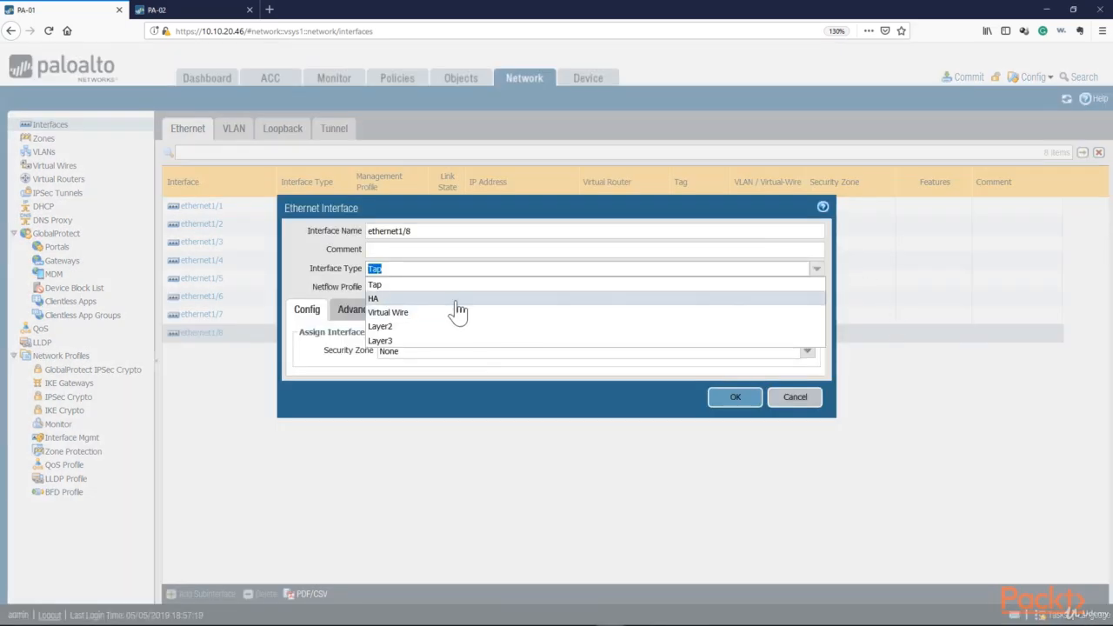
left_click(527, 303)
left_click(735, 378)
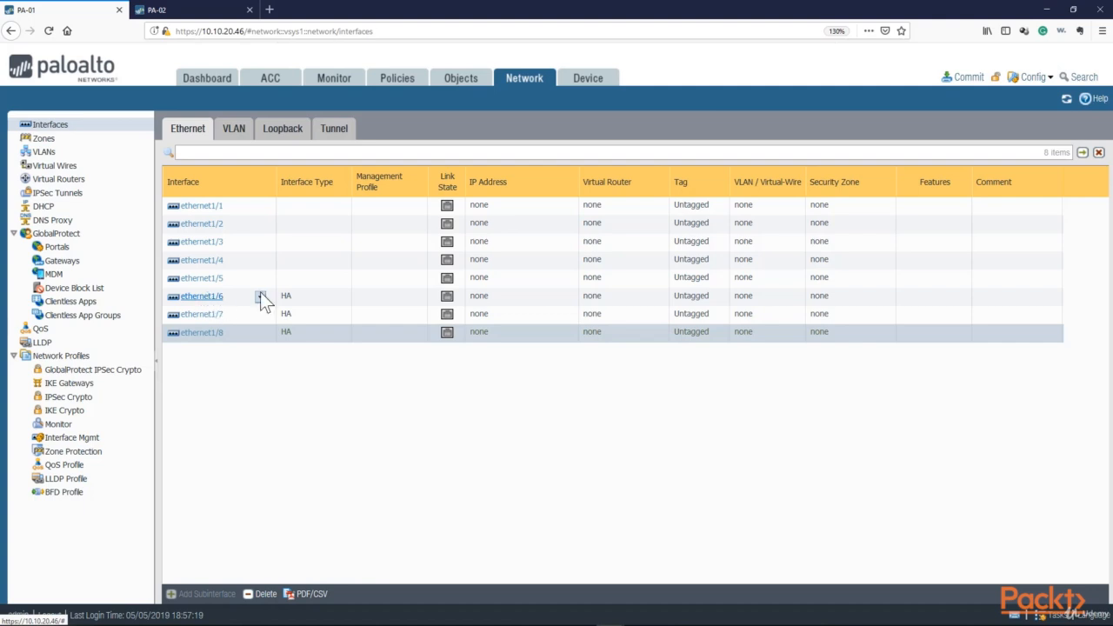
Open the High Availability setup settings, enable HA and set the Group ID to 1
left_click(570, 84)
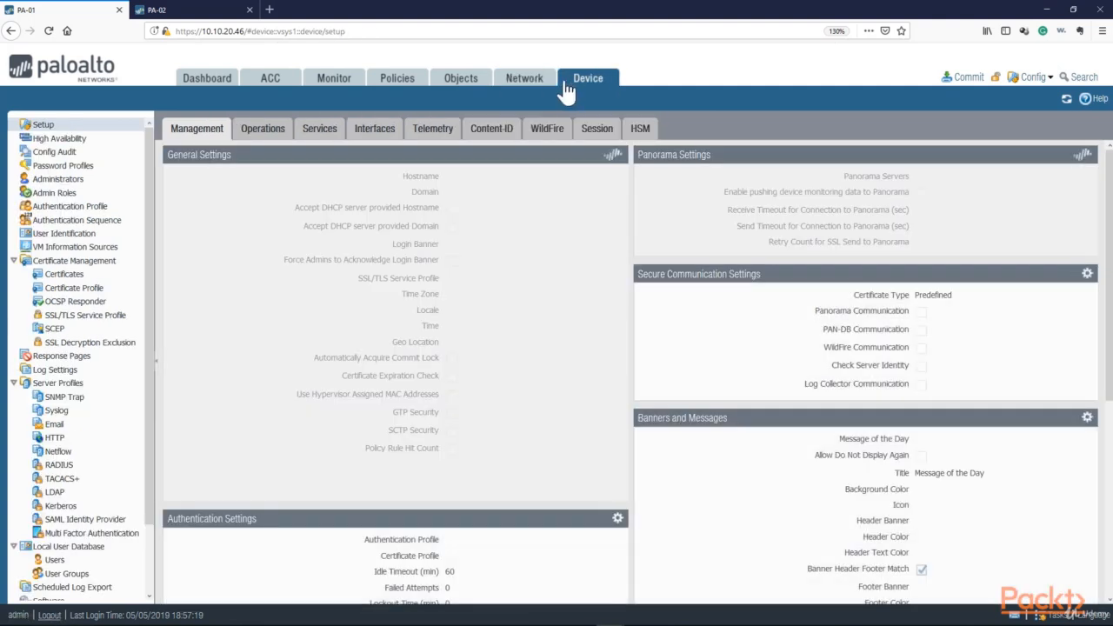
left_click(59, 140)
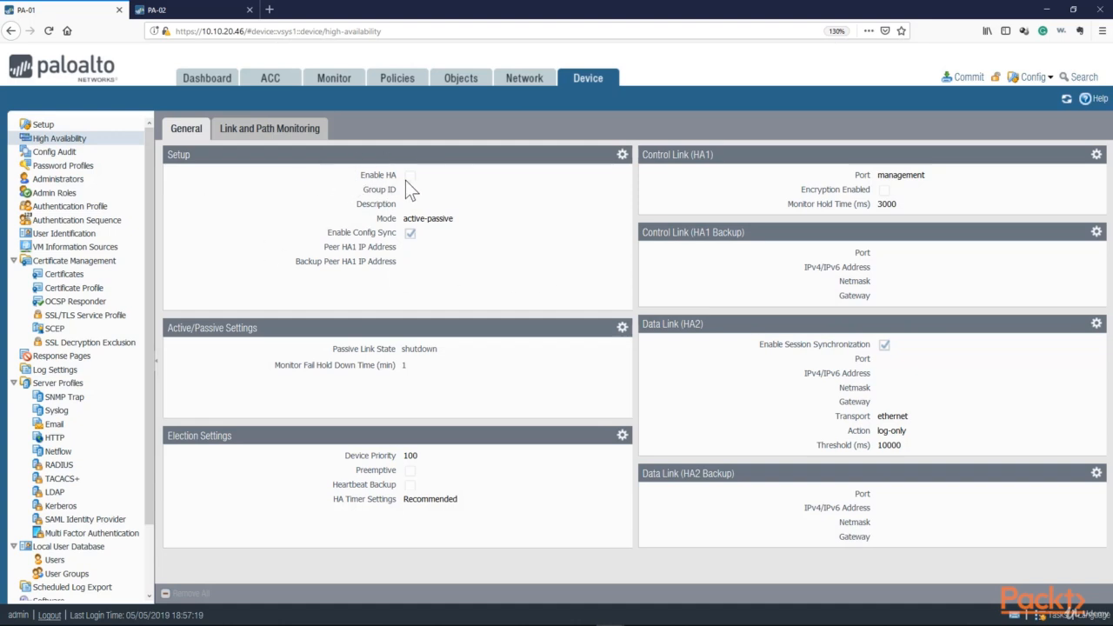
left_click(621, 155)
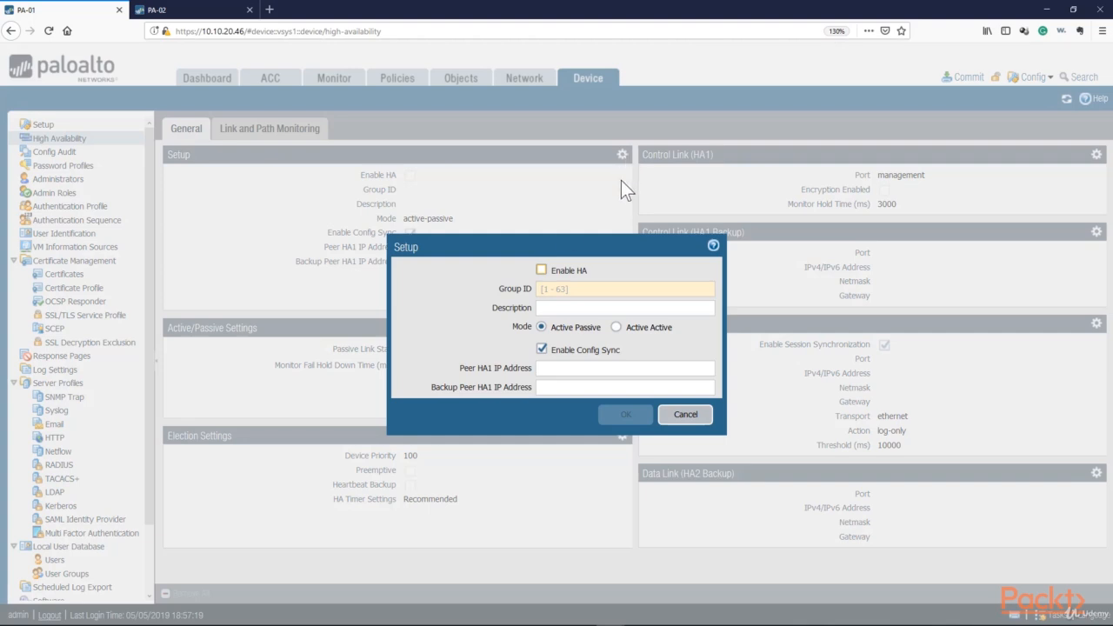
left_click_drag(513, 246, 343, 217)
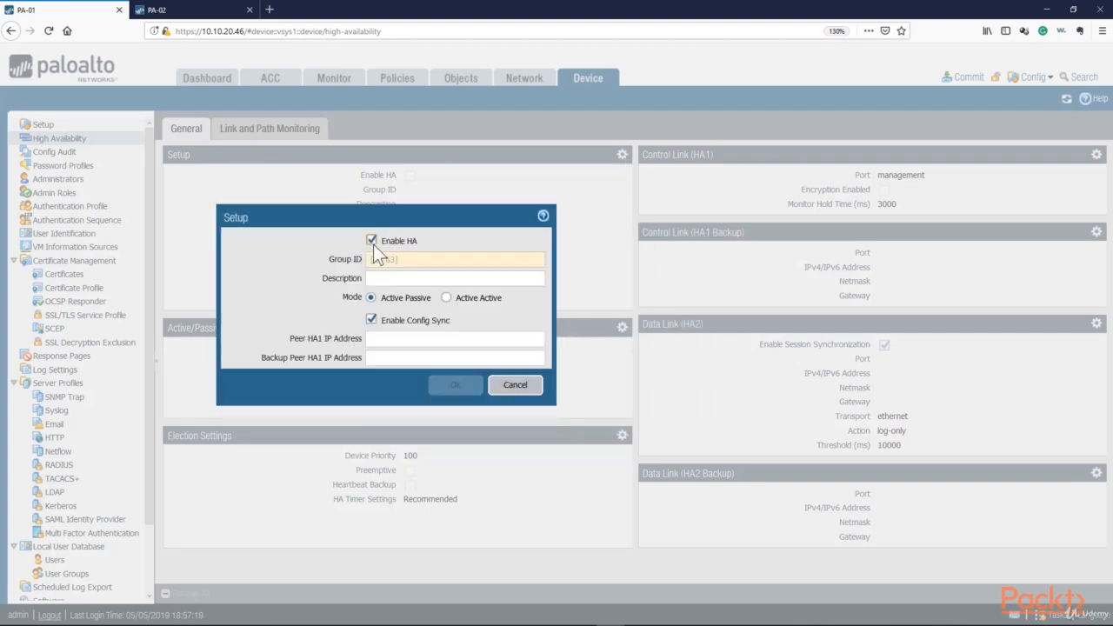
left_click(385, 259)
type("1")
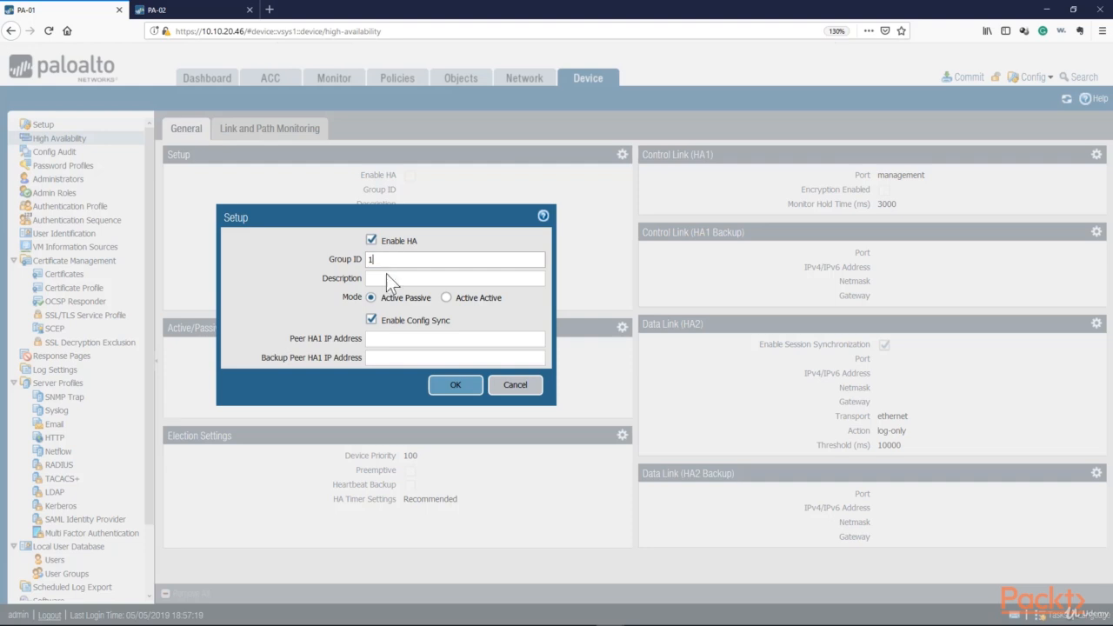
Set the Peer HA1 IP address to 192.168.1.2 and the Backup Peer HA1 IP address to 192.168.2.2
left_click(387, 277)
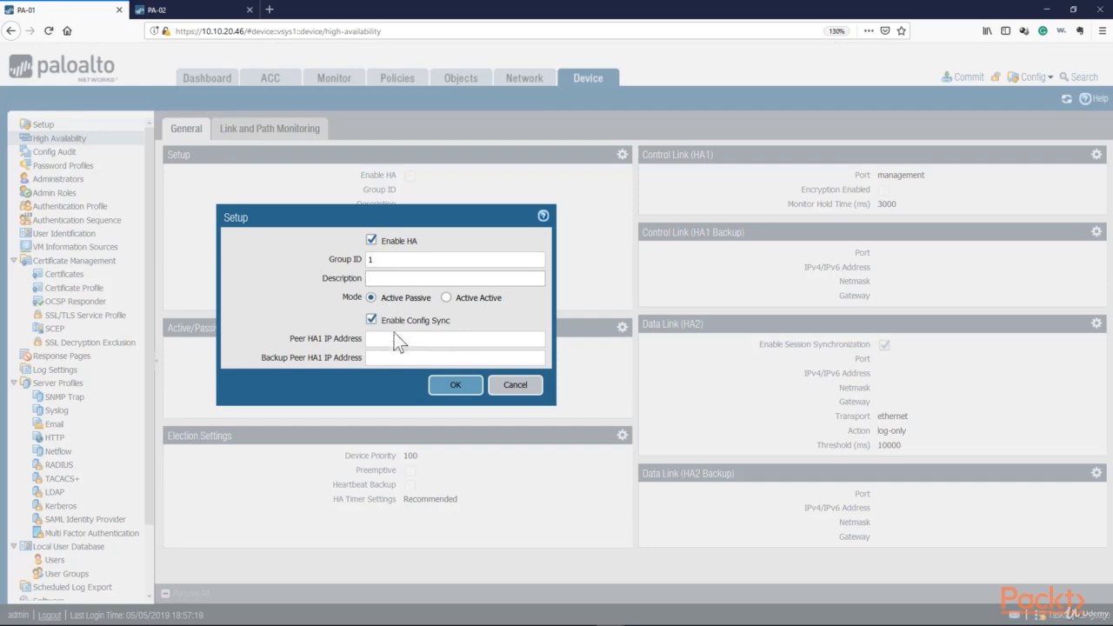
left_click_drag(458, 325, 427, 321)
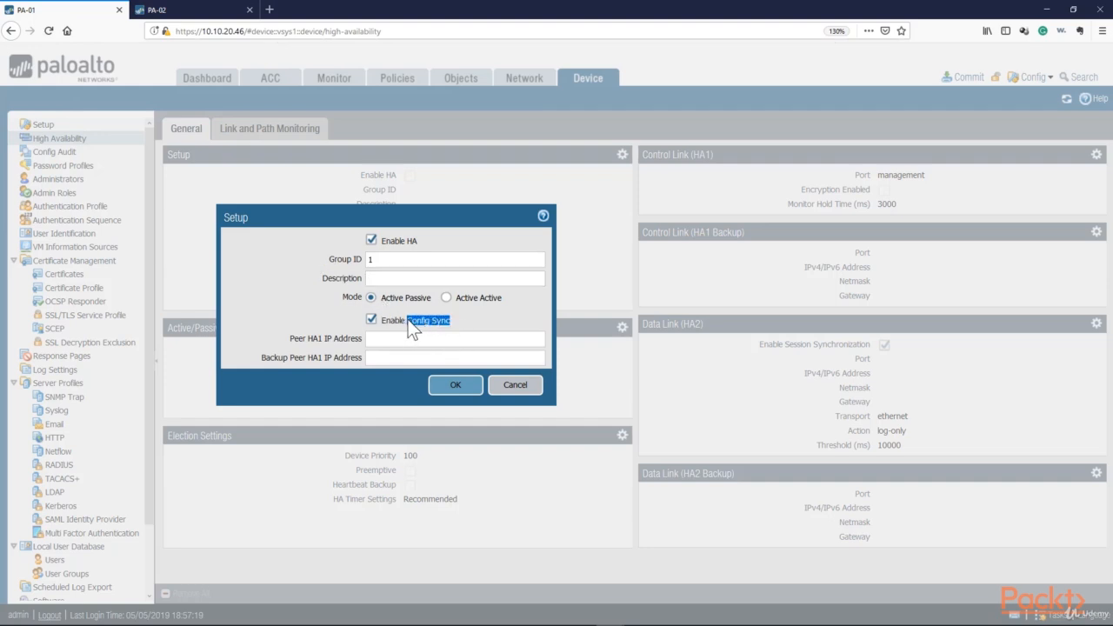
left_click(390, 339)
left_click(389, 338)
left_click_drag(291, 339, 302, 340)
left_click(378, 340)
left_click_drag(289, 340, 303, 342)
left_click(393, 339)
type("192.168.1.2")
left_click_drag(417, 340, 361, 342)
left_click(392, 357)
type("192.168.2.2")
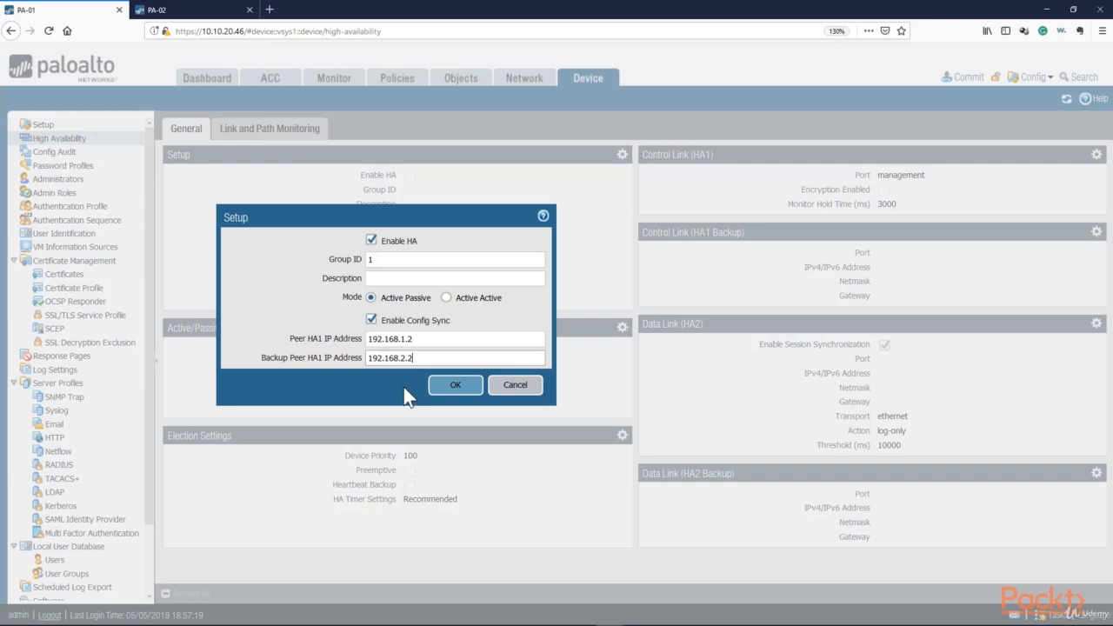
left_click(454, 385)
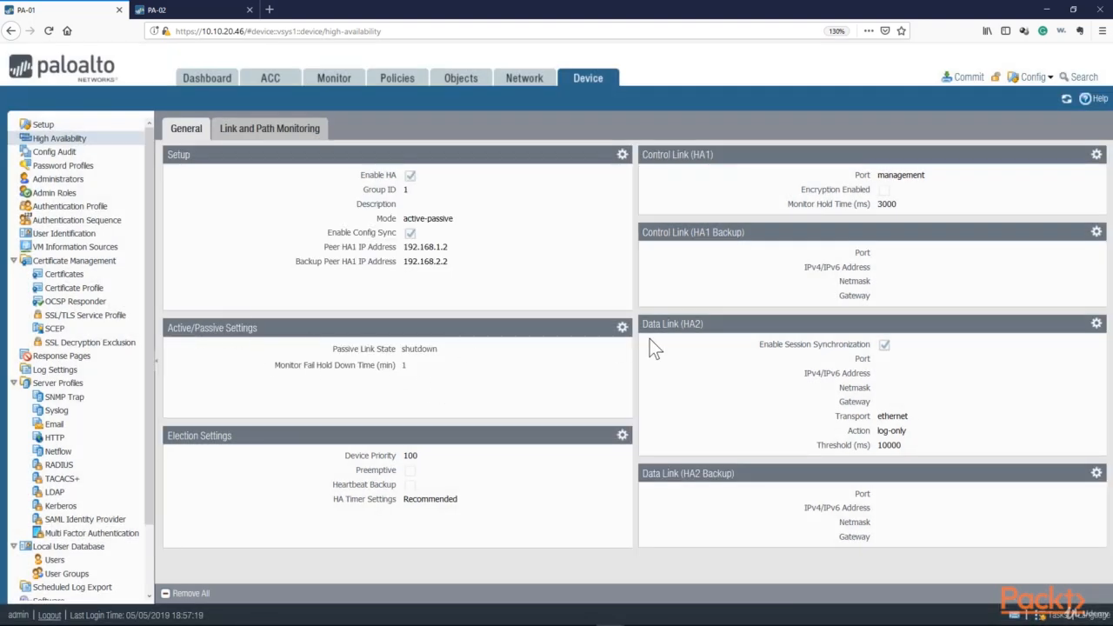
Set the passive link state to Auto in the Active/Passive settings
left_click(622, 329)
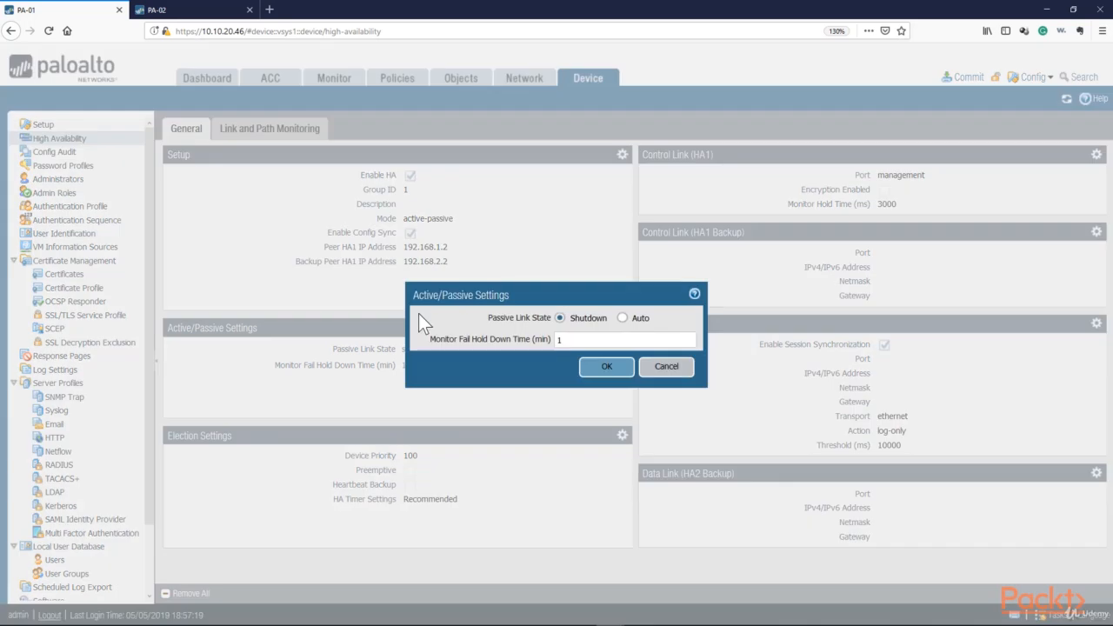
left_click(560, 317)
left_click(625, 319)
double_click(545, 341)
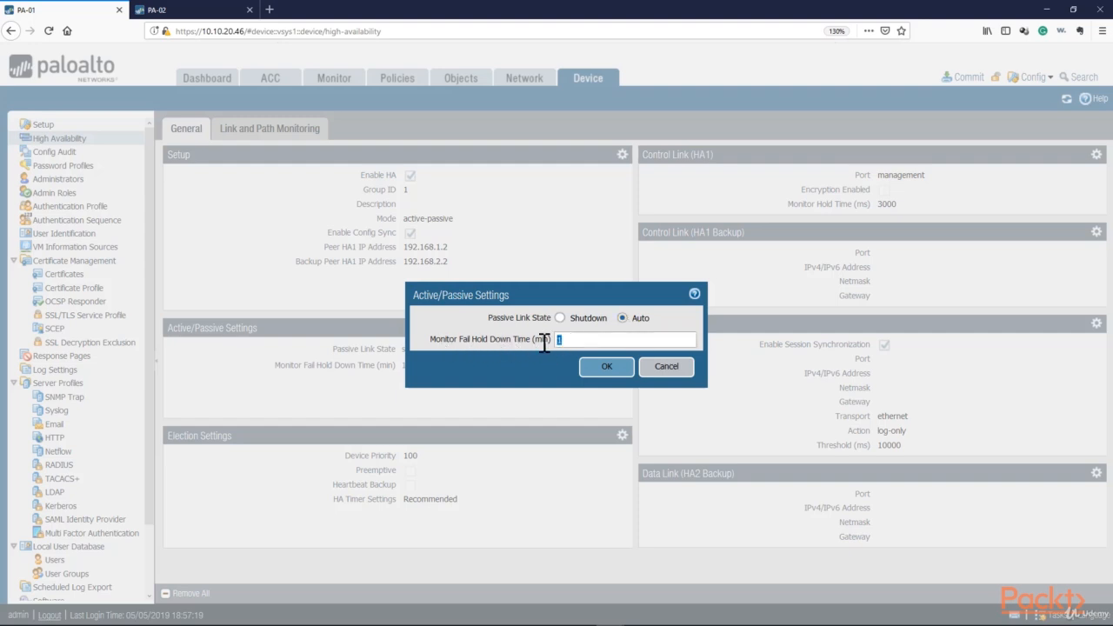
left_click(600, 372)
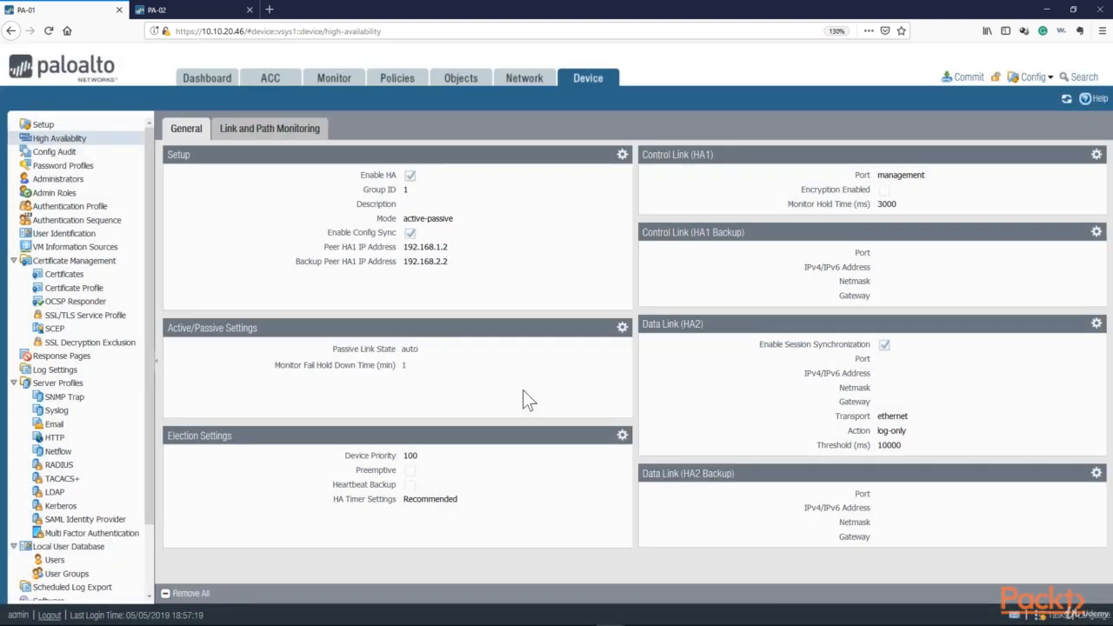
Set the device priority to 50 and enable Preemptive in the Election settings, keeping Recommended HA timers
left_click(621, 435)
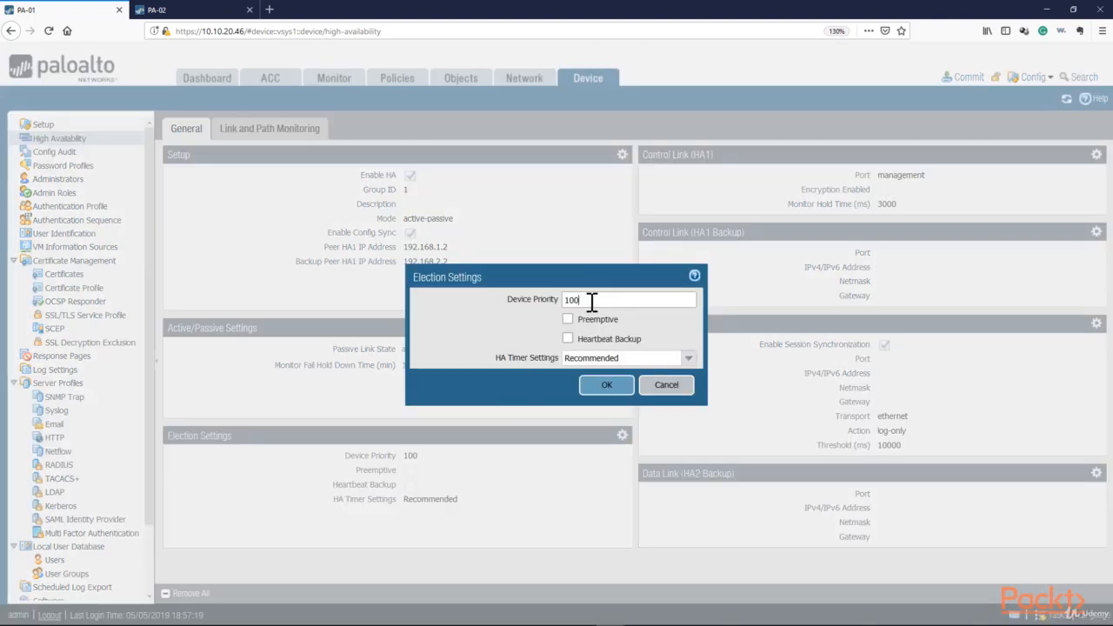
left_click_drag(592, 302, 533, 312)
left_click(587, 300)
left_click_drag(581, 300, 565, 300)
left_click(599, 300)
left_click_drag(599, 299, 432, 302)
type("50")
left_click_drag(557, 301, 579, 300)
left_click(567, 319)
left_click(688, 358)
left_click(622, 375)
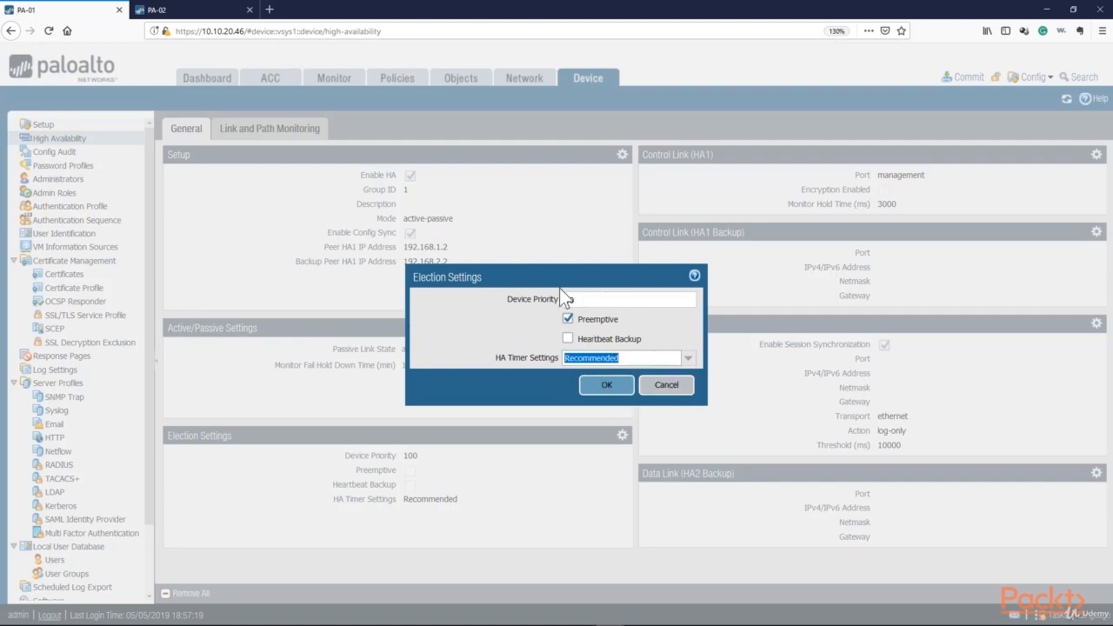
Consult the High Availability help page describing active/passive and active/active deployments
left_click(695, 276)
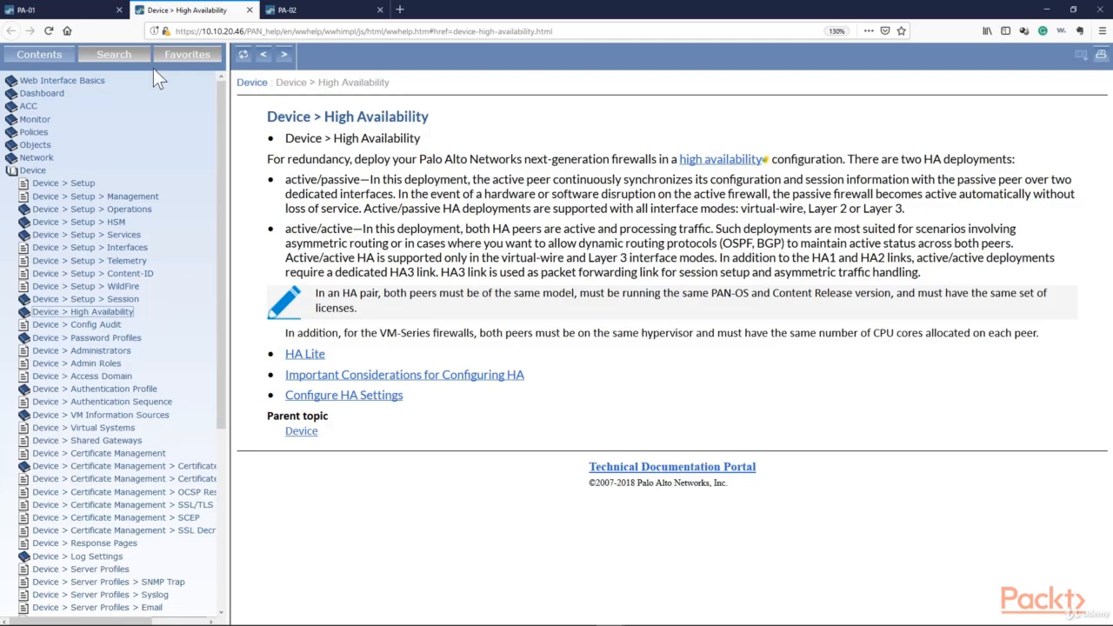
left_click(83, 11)
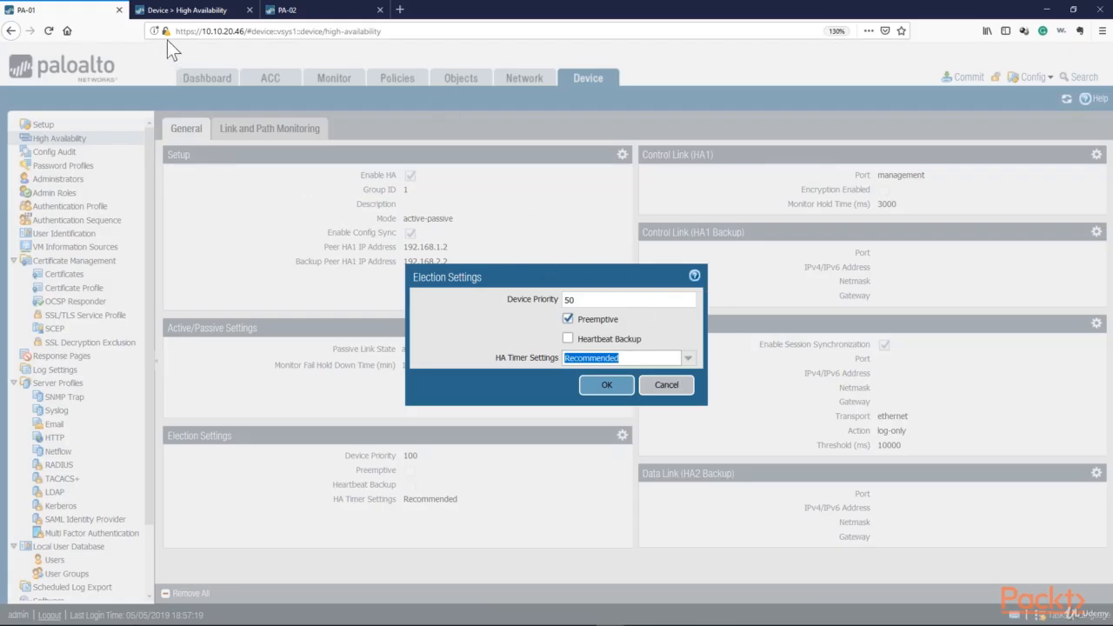
left_click(187, 10)
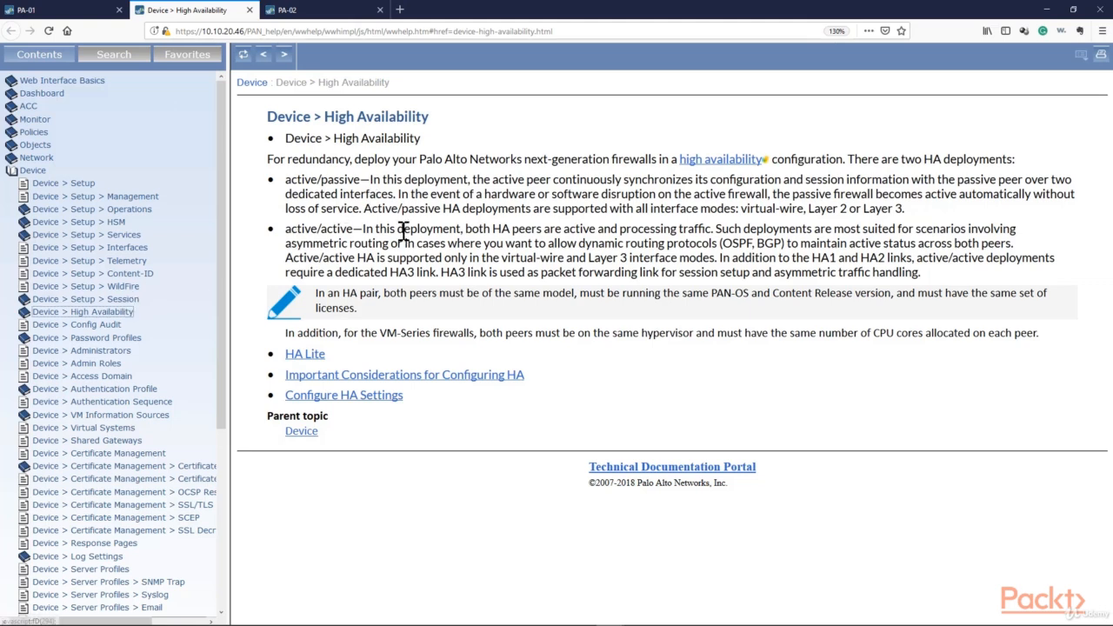
left_click_drag(244, 31, 203, 33)
left_click(72, 13)
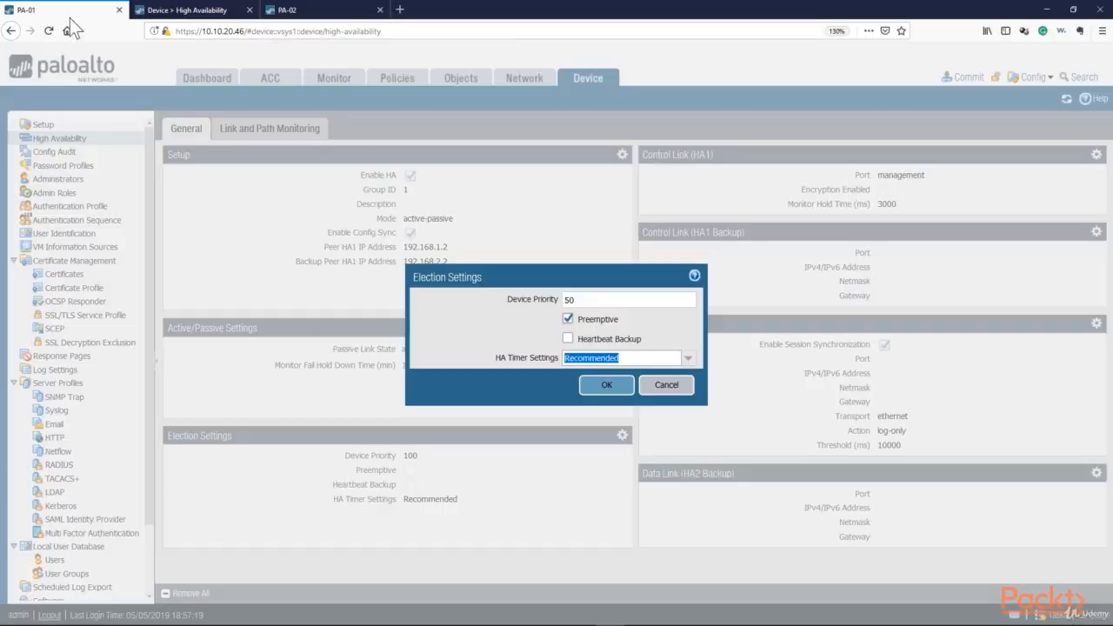
left_click(193, 12)
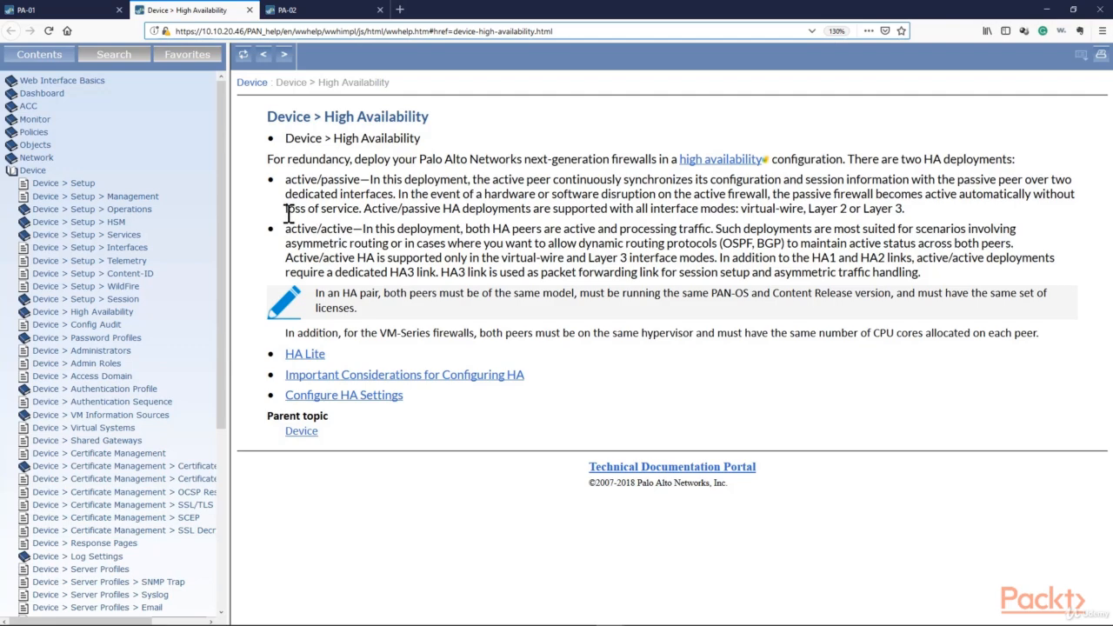
left_click(65, 9)
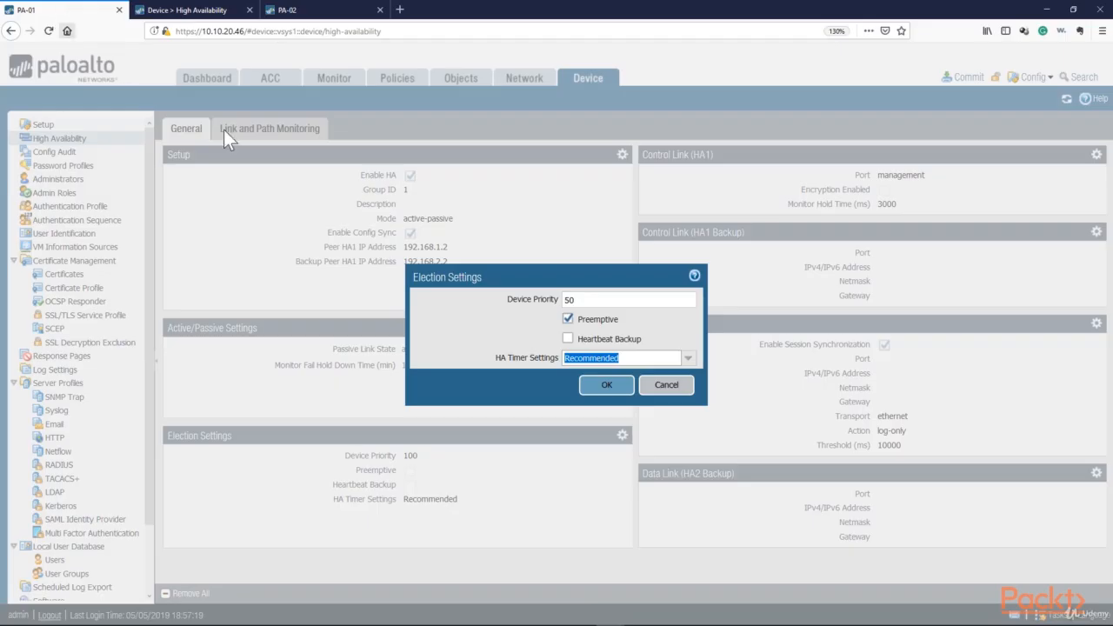
Apply the election settings with device priority 50 and Preemptive enabled
left_click(610, 385)
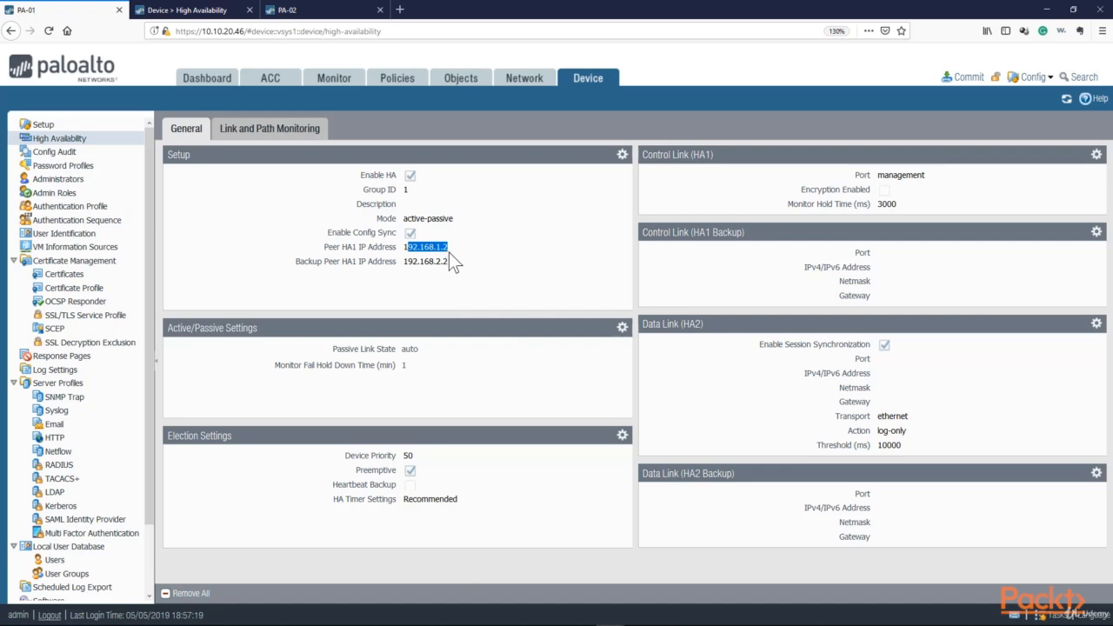
mouse_move(447, 248)
left_mouse_down()
mouse_move(403, 251)
mouse_move(448, 249)
mouse_move(438, 247)
mouse_move(442, 261)
left_mouse_up()
left_click_drag(449, 247, 433, 247)
Configure the HA1 control link on port ethernet1/6 with IP address 192.168.1.1 and netmask 255.255.255.0
left_click(1096, 154)
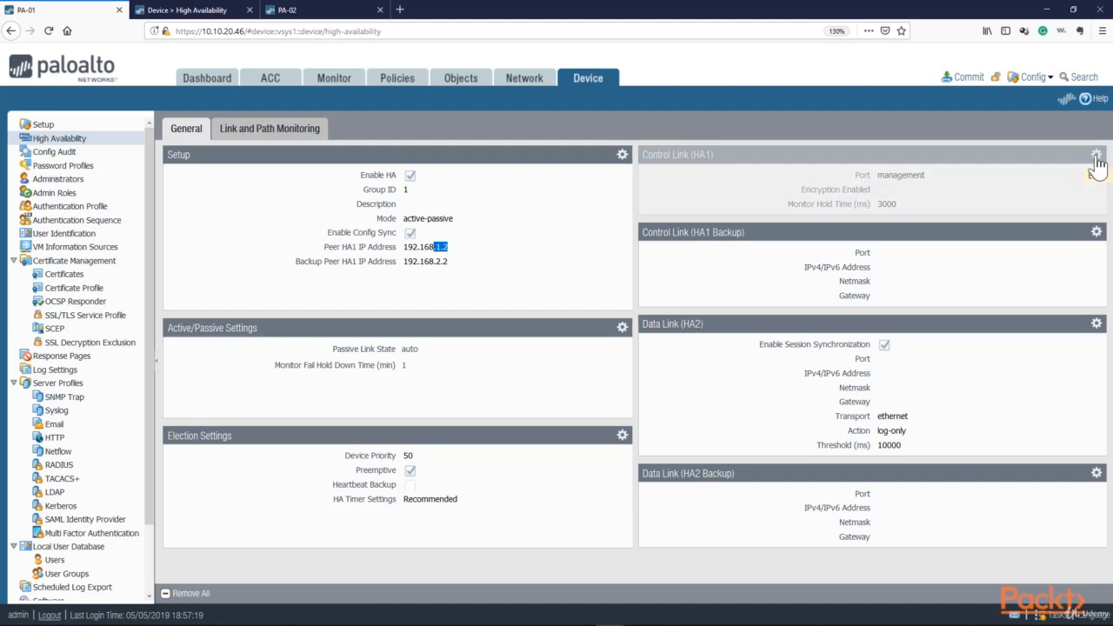
left_click(733, 285)
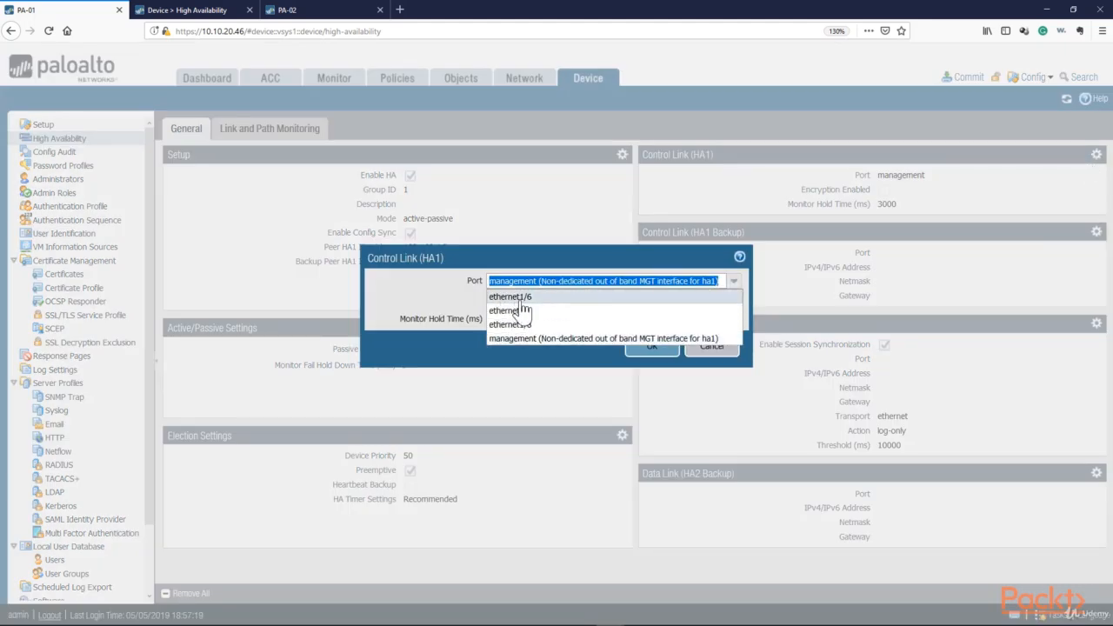
left_click(521, 300)
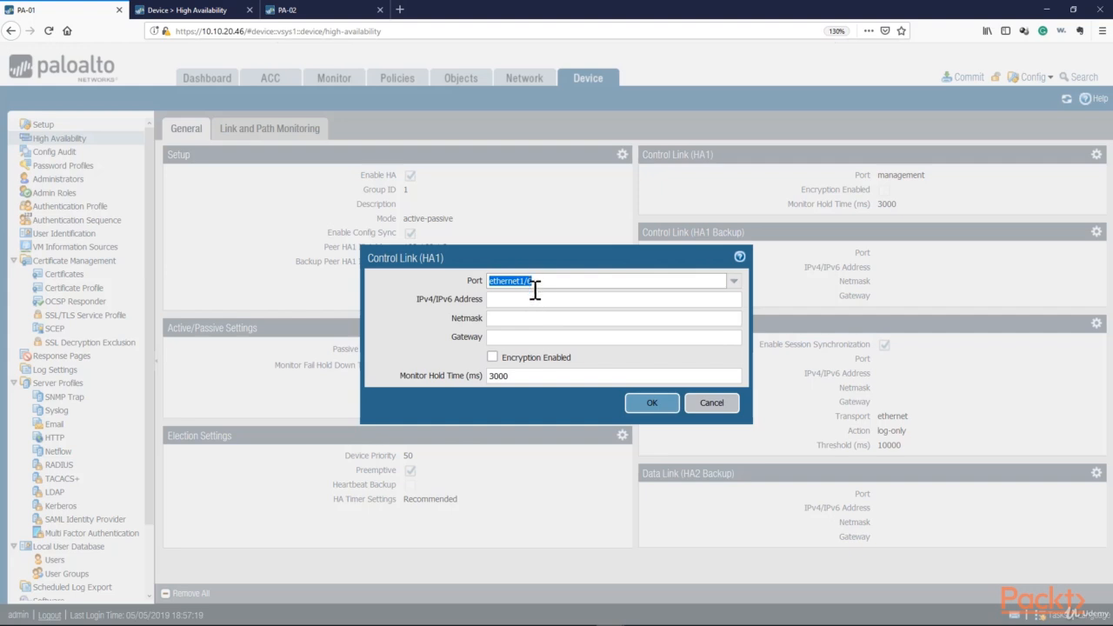
left_click(539, 300)
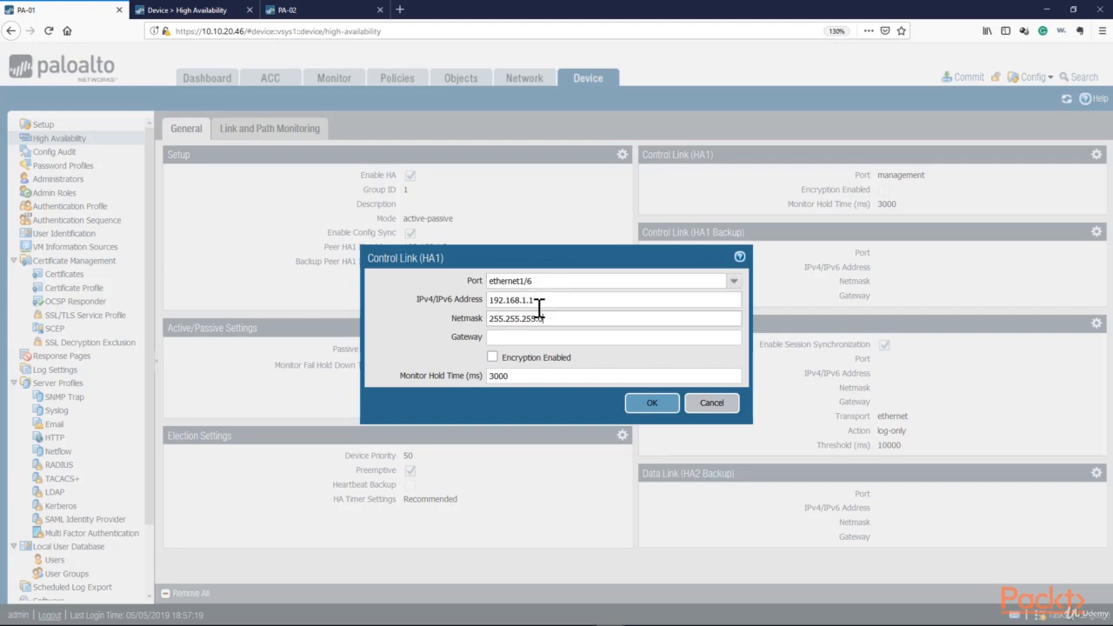
left_click_drag(561, 319, 459, 319)
left_click_drag(541, 300, 463, 301)
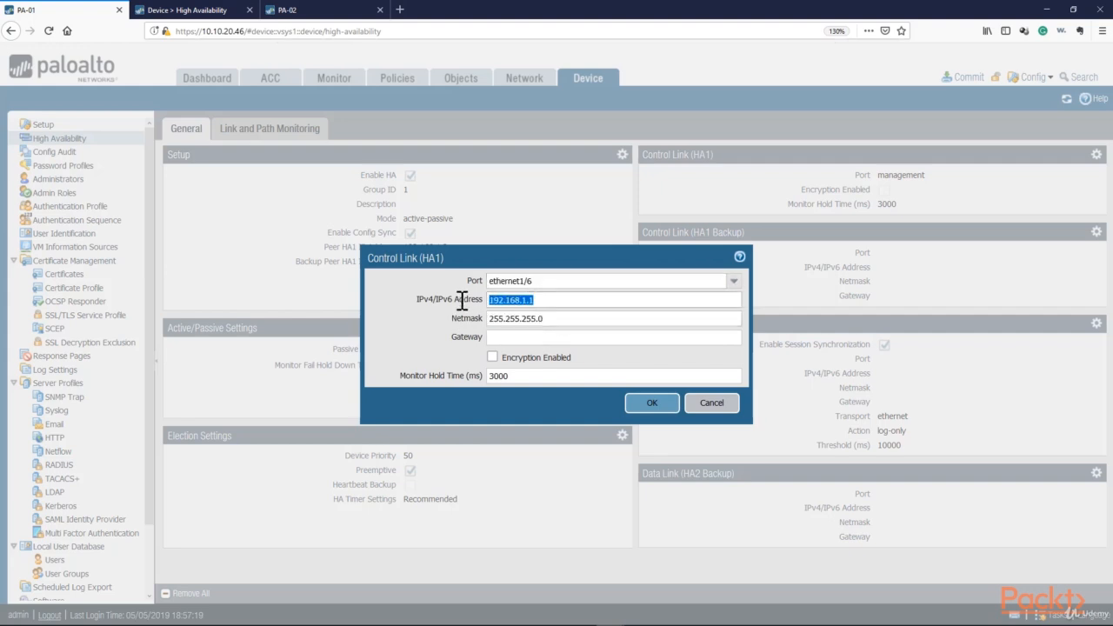
left_click_drag(560, 320, 434, 313)
left_click_drag(555, 299, 469, 298)
left_click(521, 338)
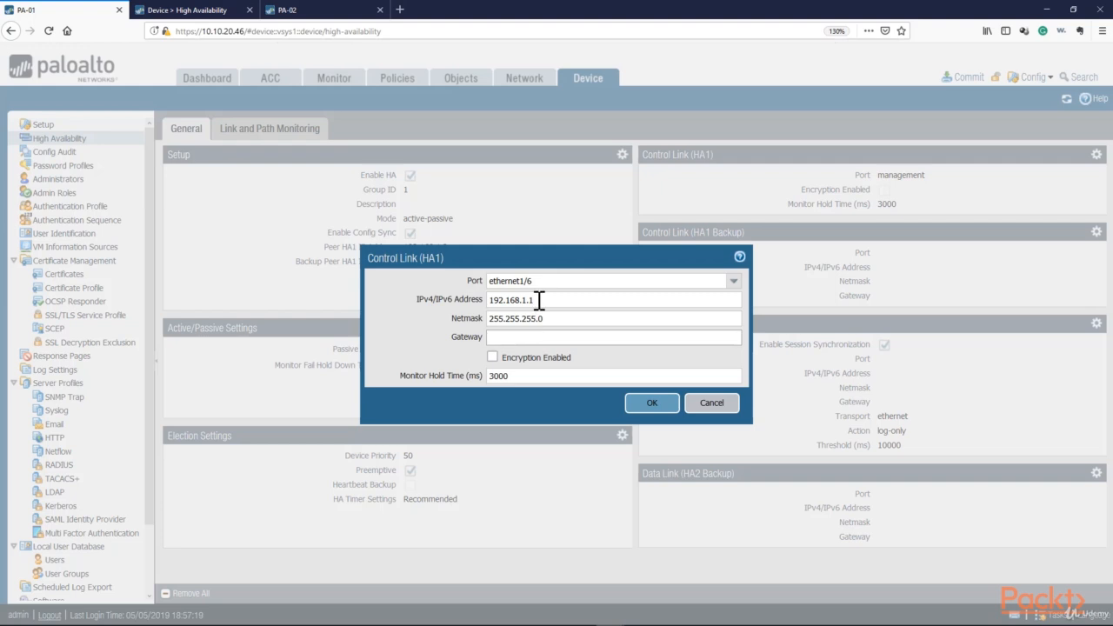
left_click(538, 300)
double_click(520, 300)
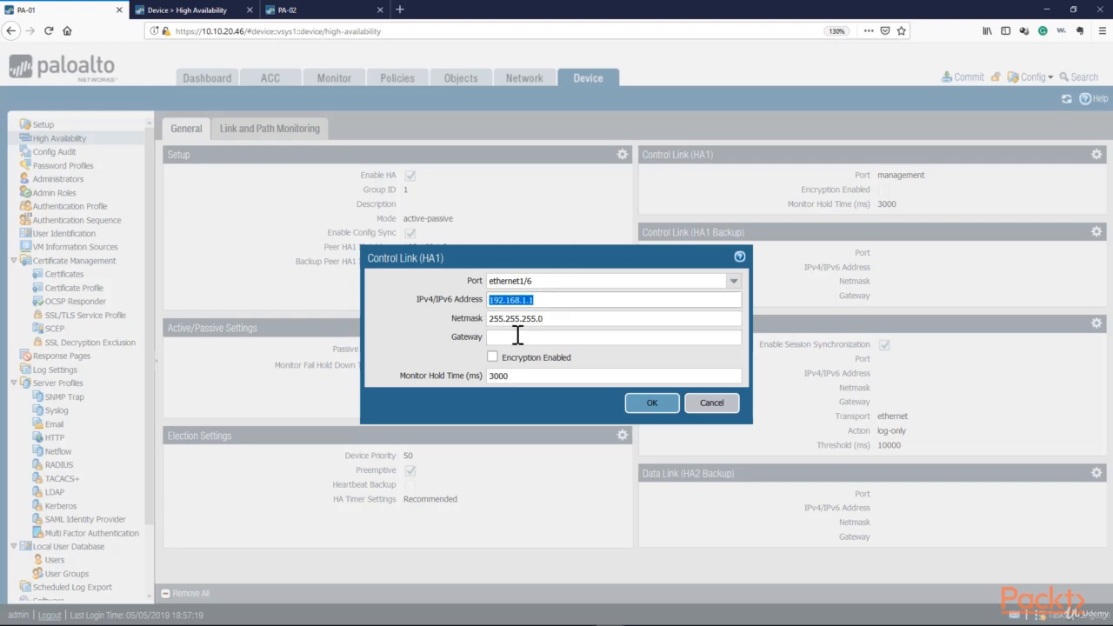
left_click(518, 341)
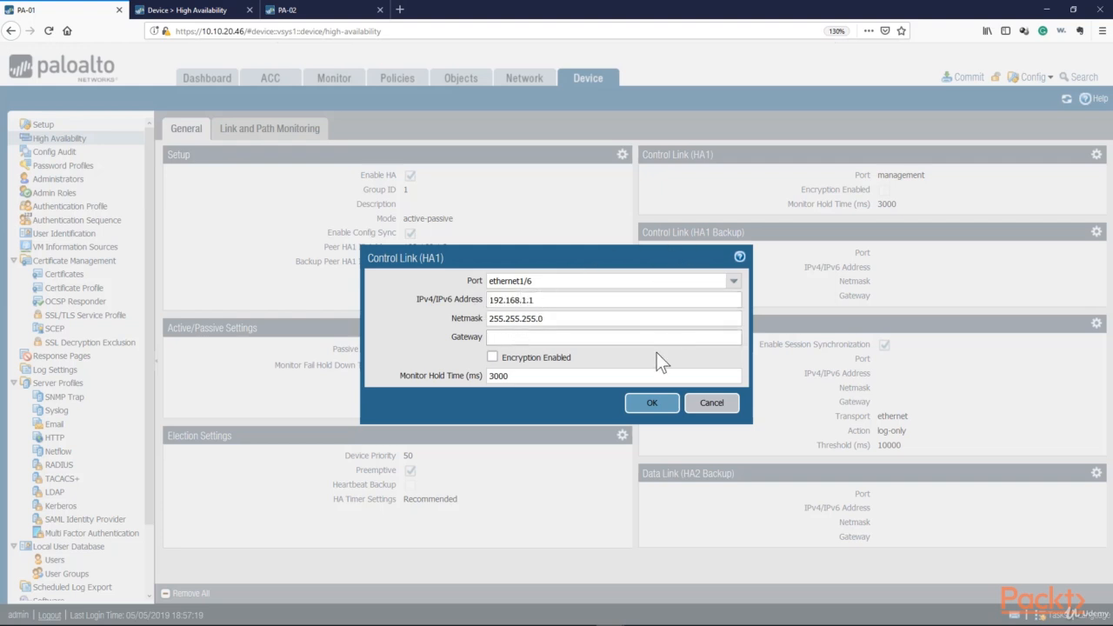
left_click_drag(537, 256, 686, 249)
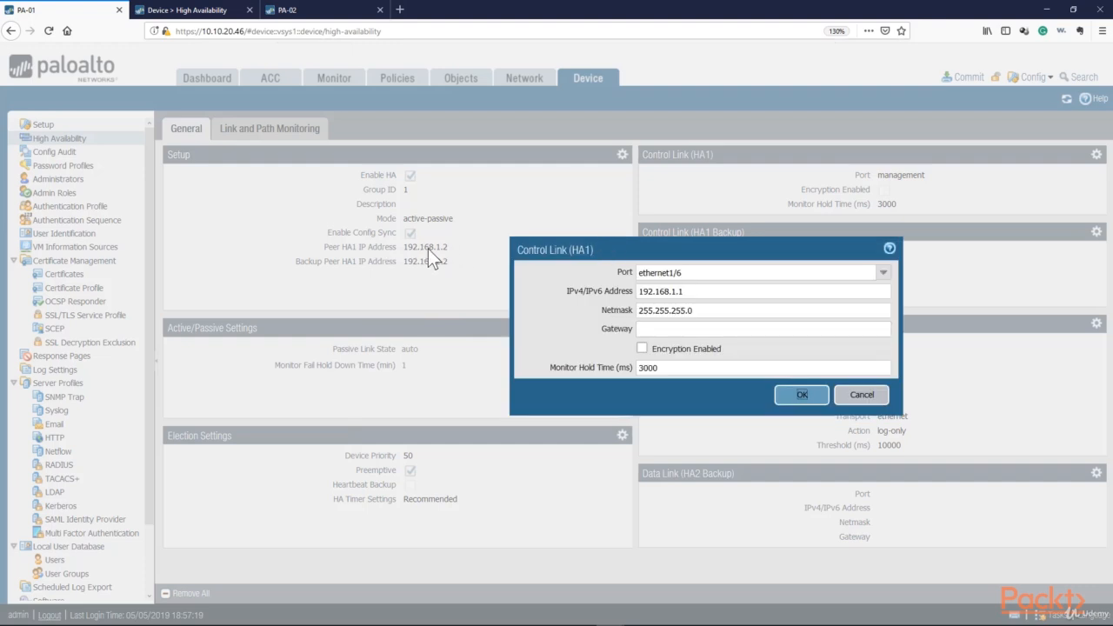
left_click(693, 329)
left_click(803, 398)
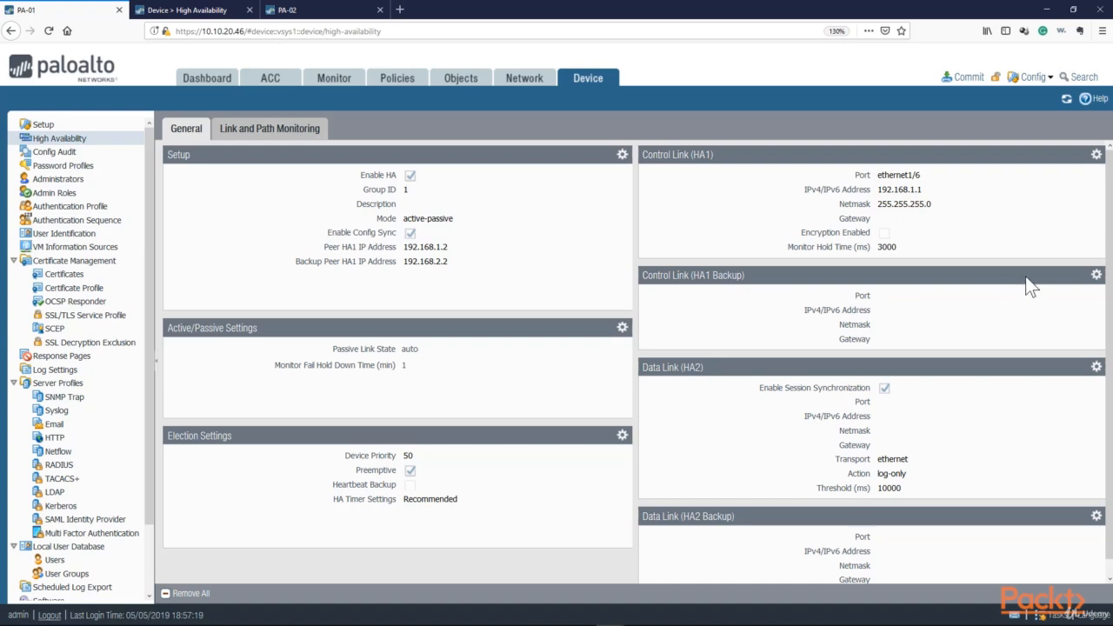
Configure the HA1 backup control link on port ethernet1/7 with IP address 192.168.2.1 and netmask 255.255.255.0
left_click(1096, 275)
left_click(717, 300)
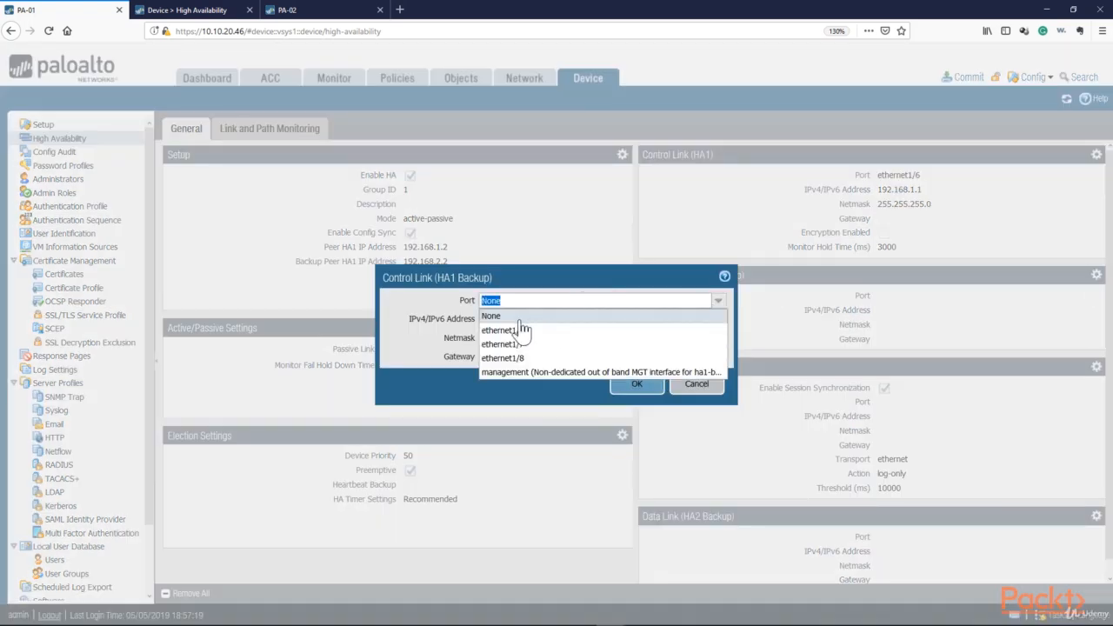
left_click(501, 343)
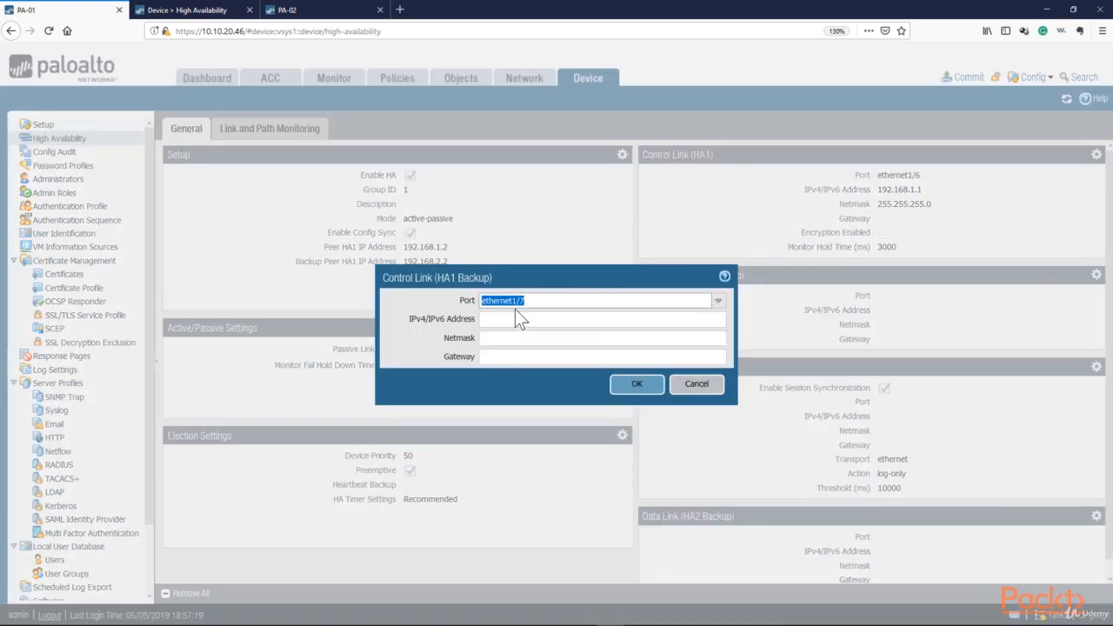
left_click_drag(461, 277, 438, 289)
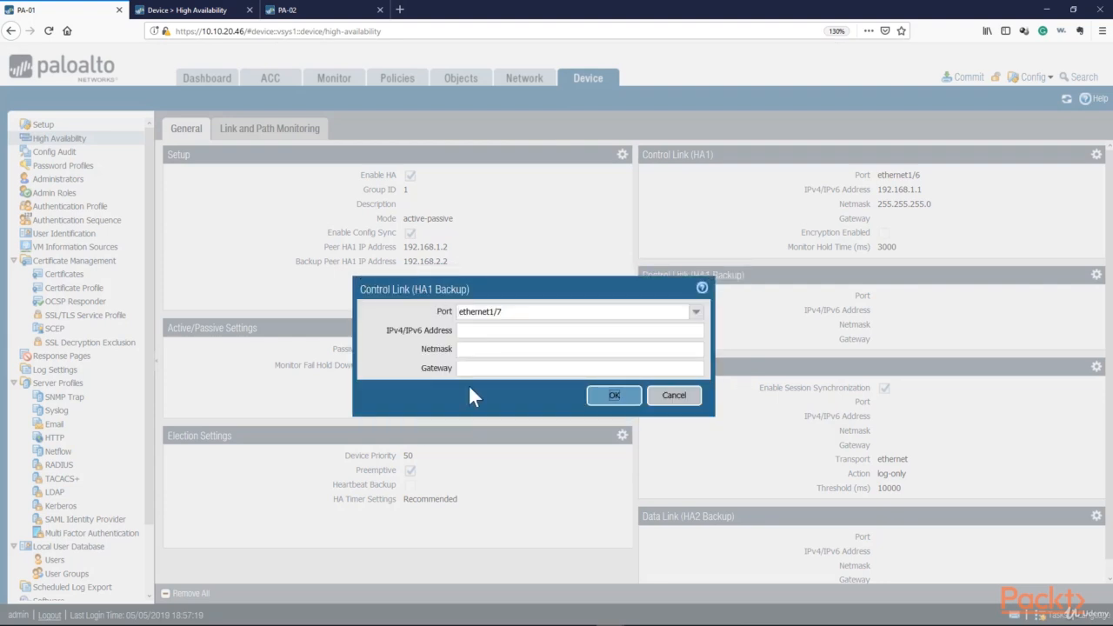
left_click(490, 331)
type("192.168.2.1")
key("Tab")
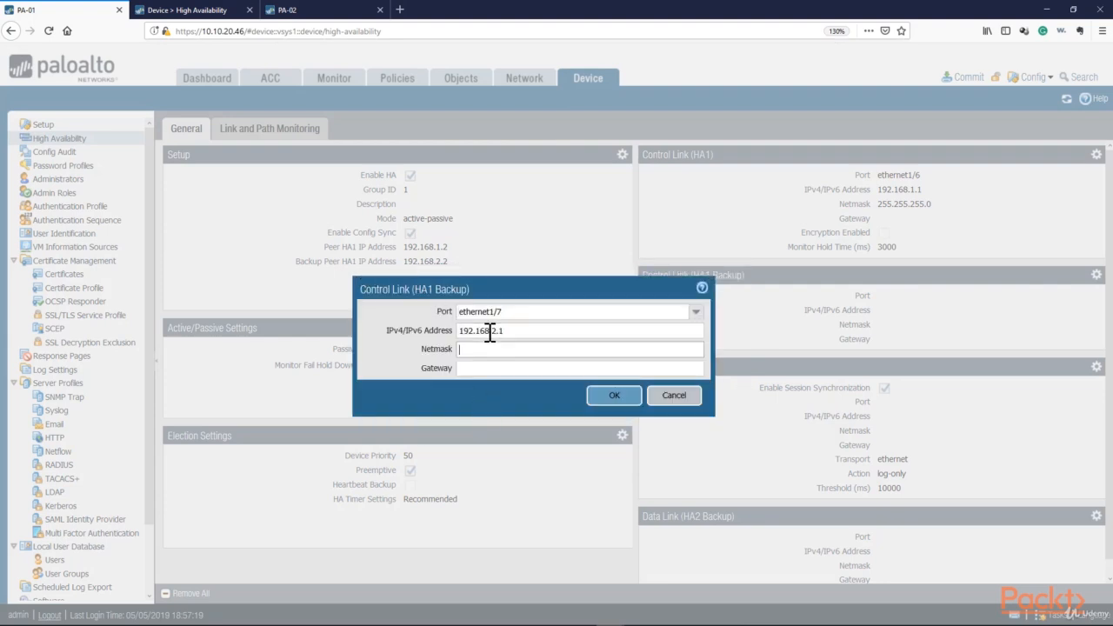
type("255.255.255.0")
key("Tab")
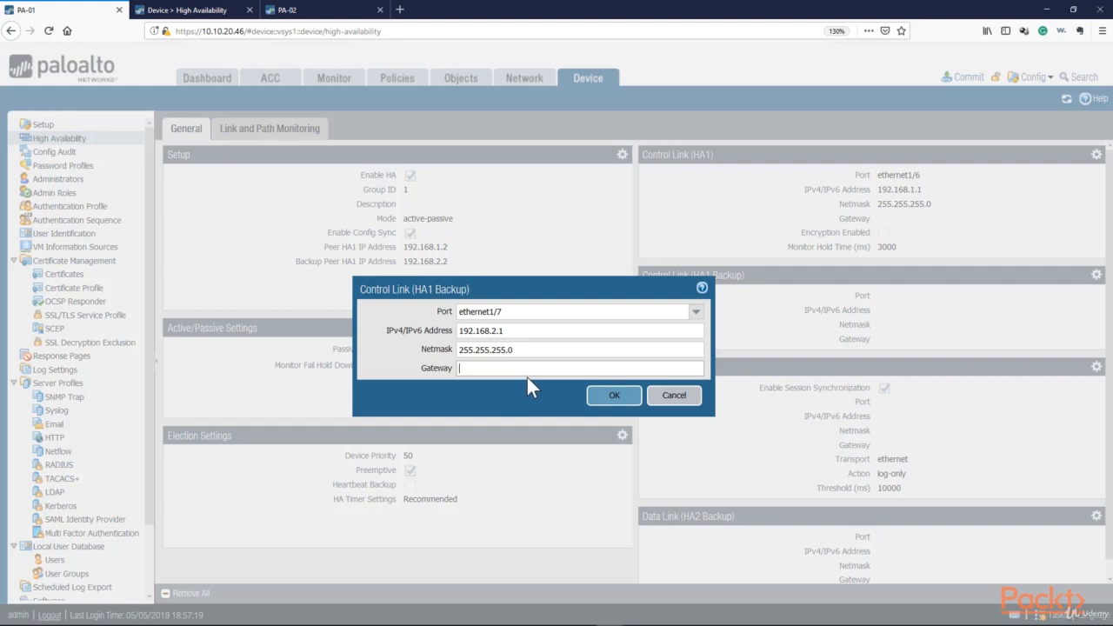
left_click(605, 397)
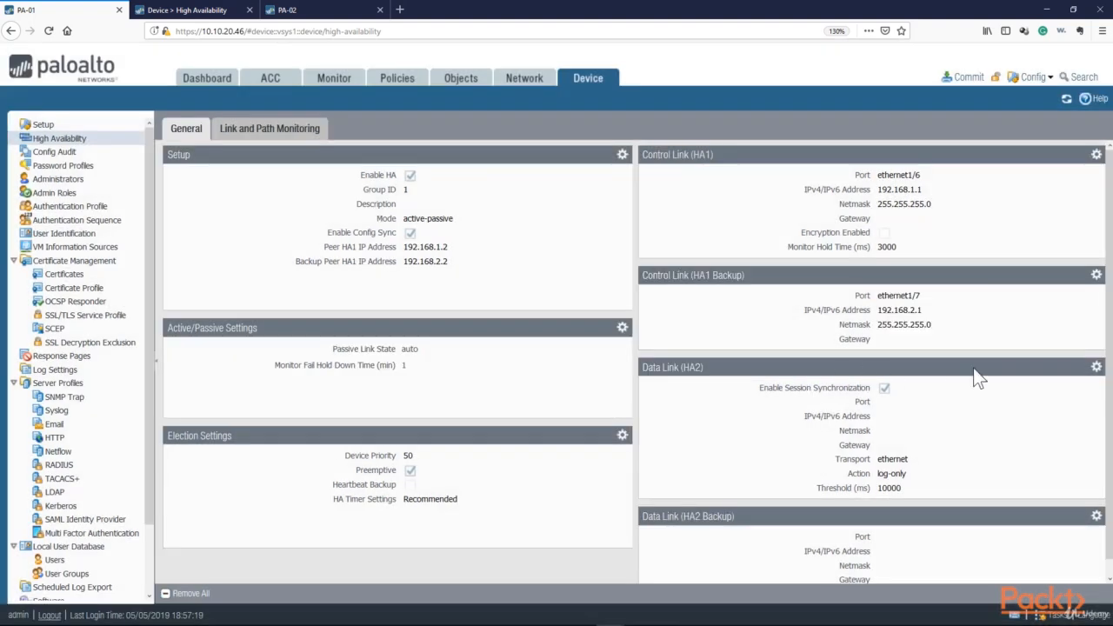
Configure the HA2 data link on port ethernet1/8 with IP address 192.168.3.1, netmask 255.255.255.0 and ethernet transport
left_click(1096, 368)
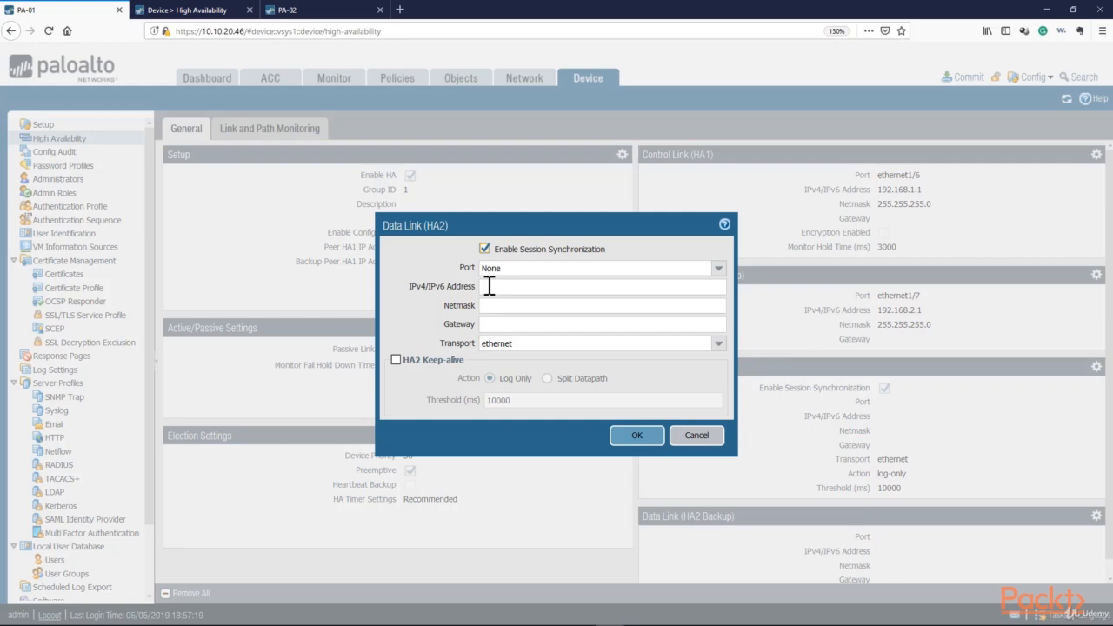
left_click(718, 268)
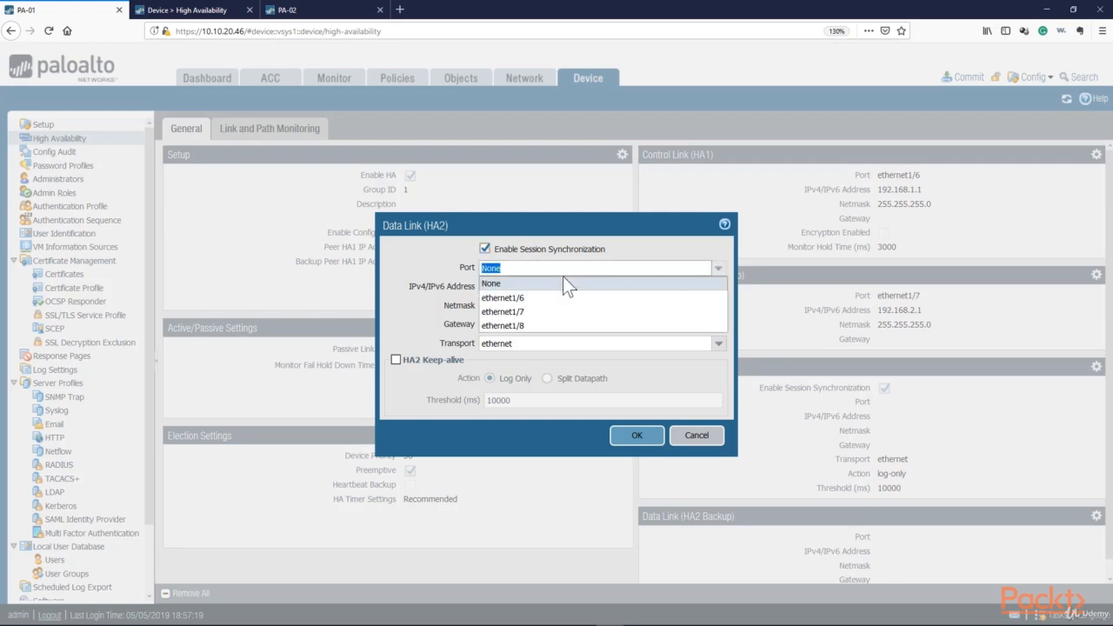
left_click(505, 325)
left_click(512, 344)
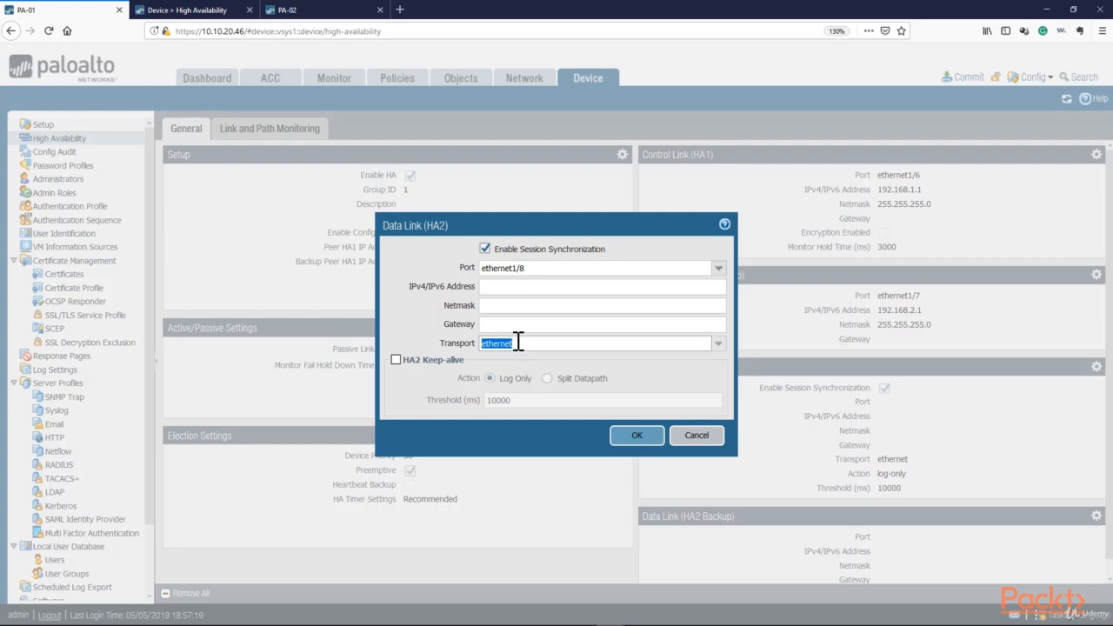
left_click(511, 288)
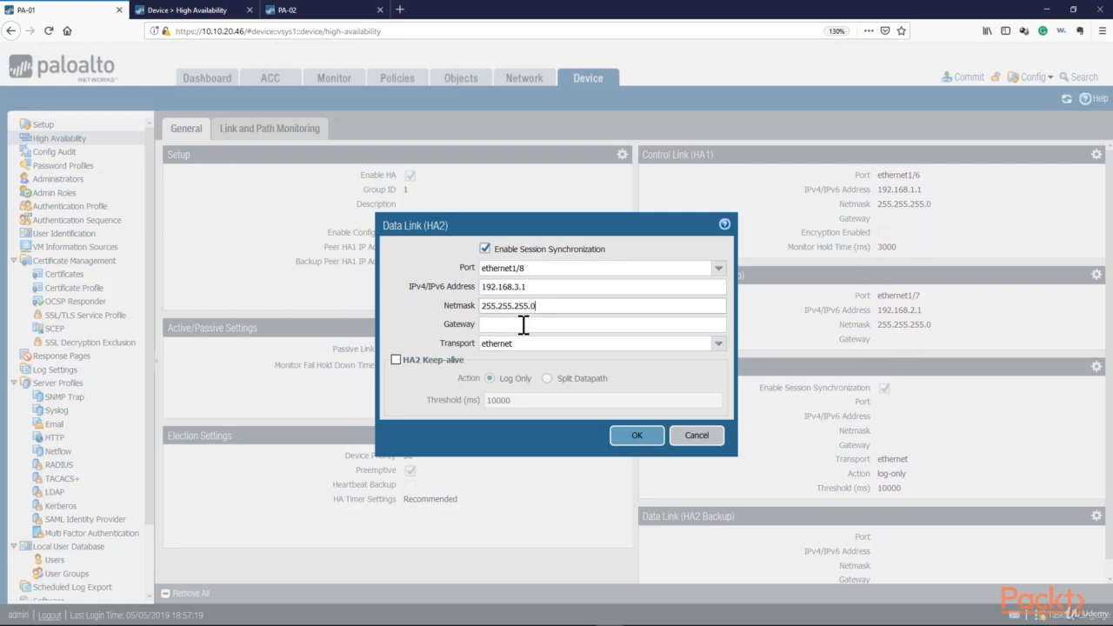
left_click(523, 325)
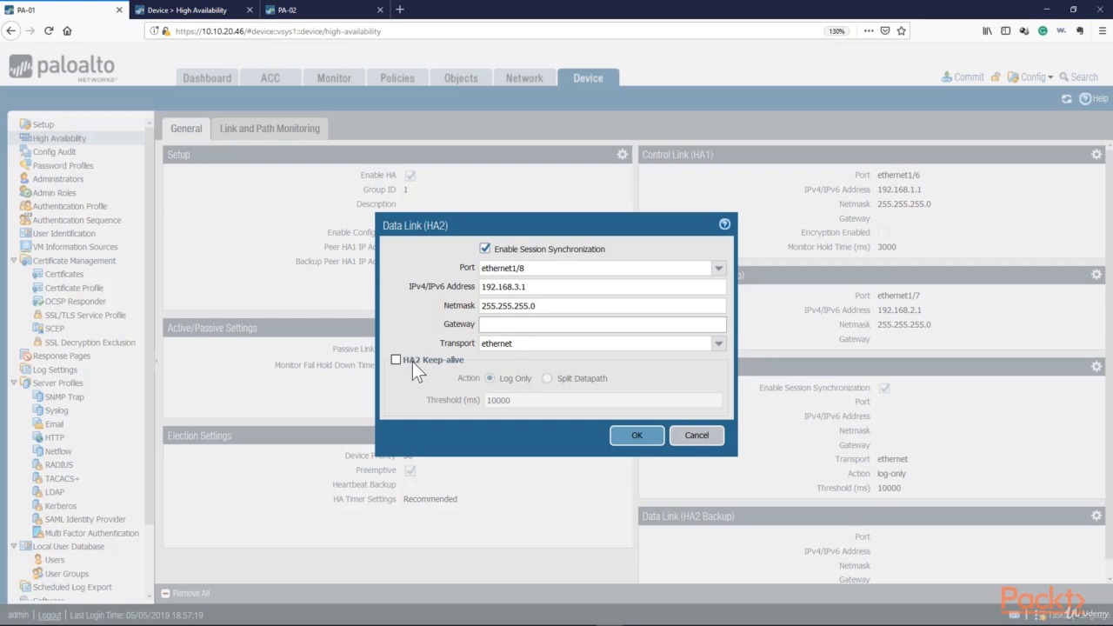
left_click(637, 435)
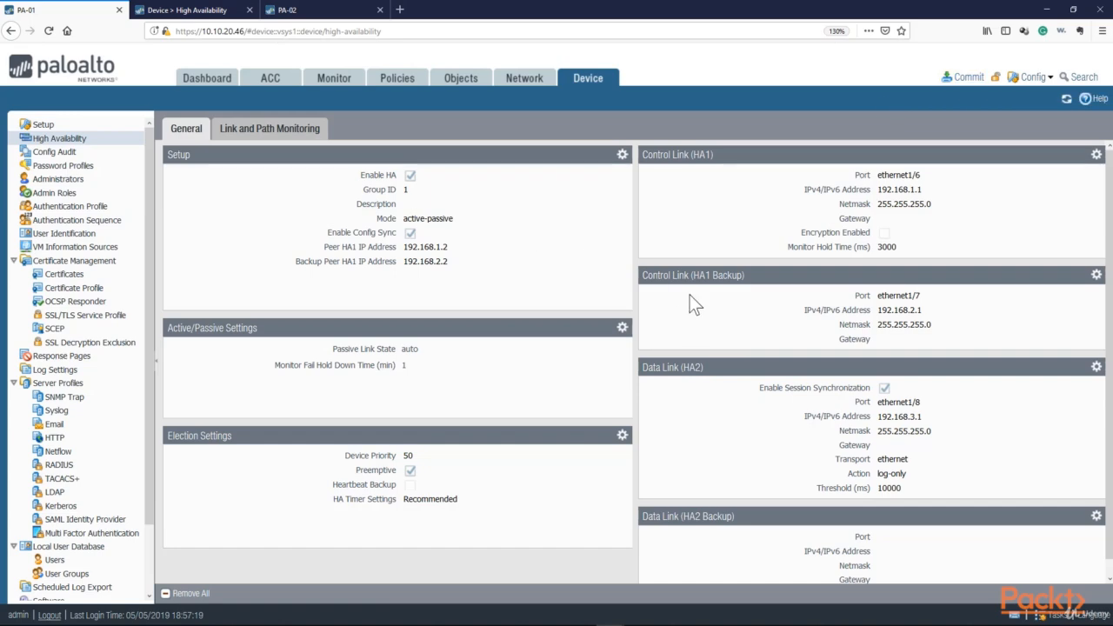
Commit all configuration changes on firewall PA-01
left_click(965, 77)
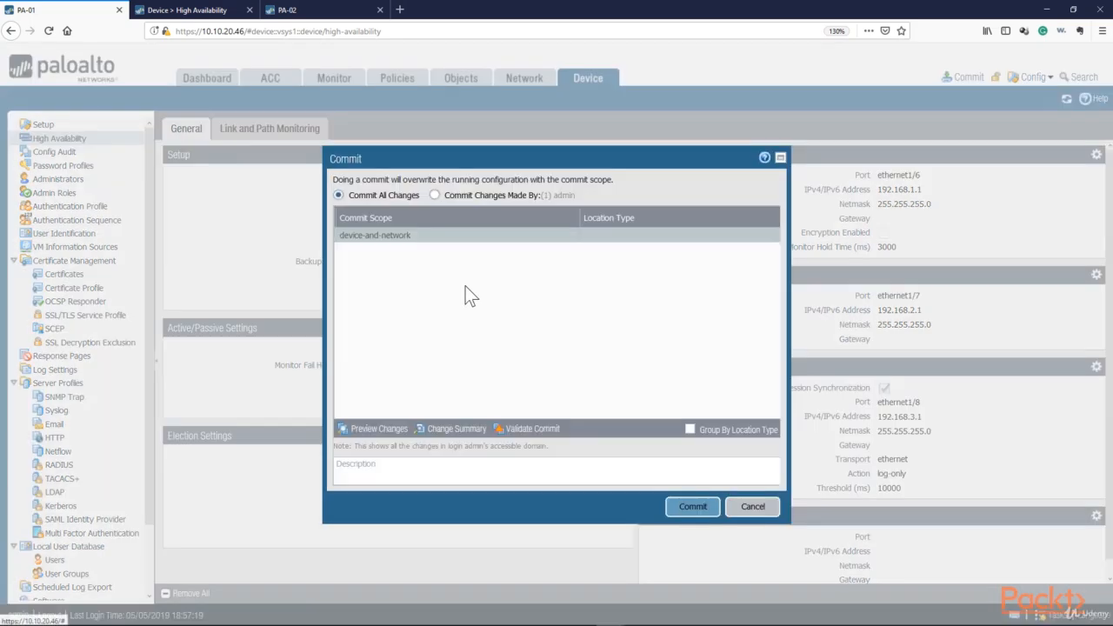
left_click(693, 507)
Switch to firewall PA-02 and set interface ethernet1/6 to interface type HA
left_click(287, 9)
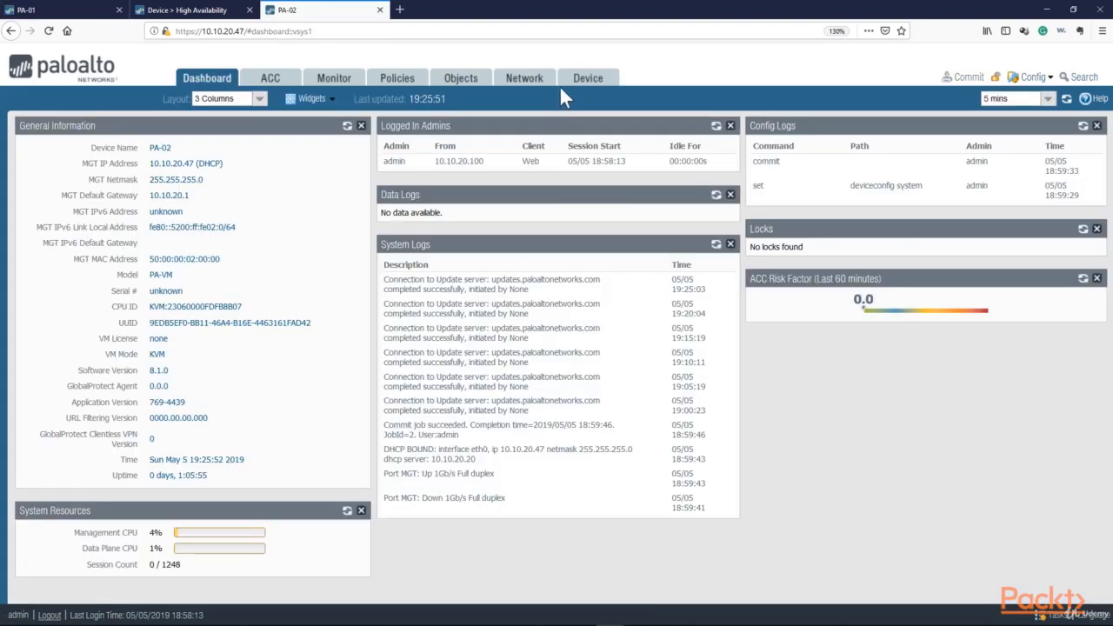
left_click(525, 78)
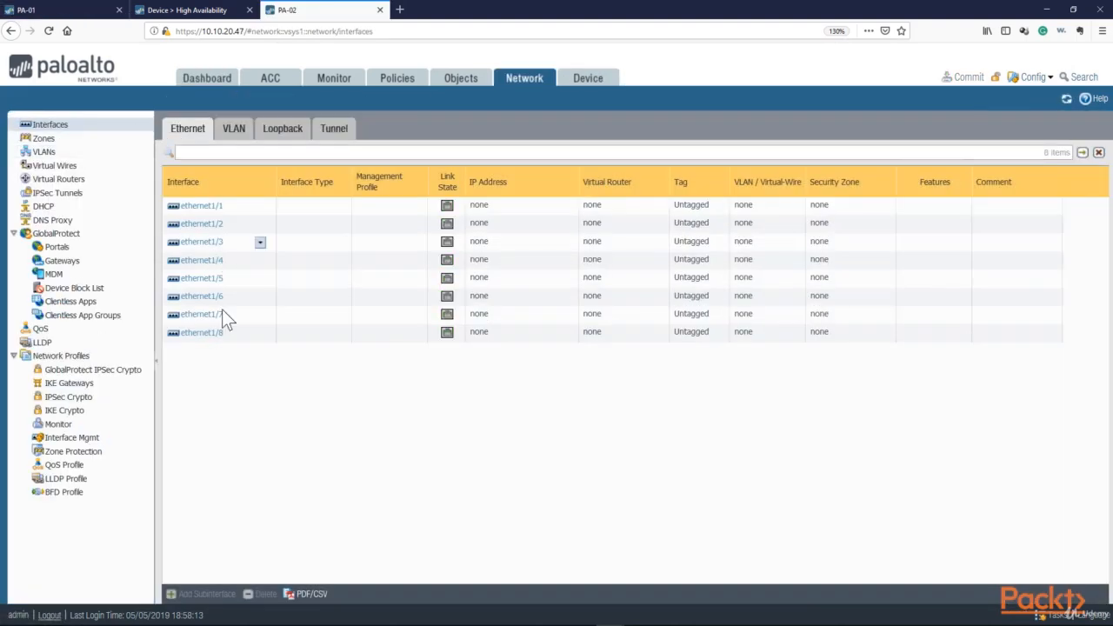
left_click(201, 295)
left_click(814, 276)
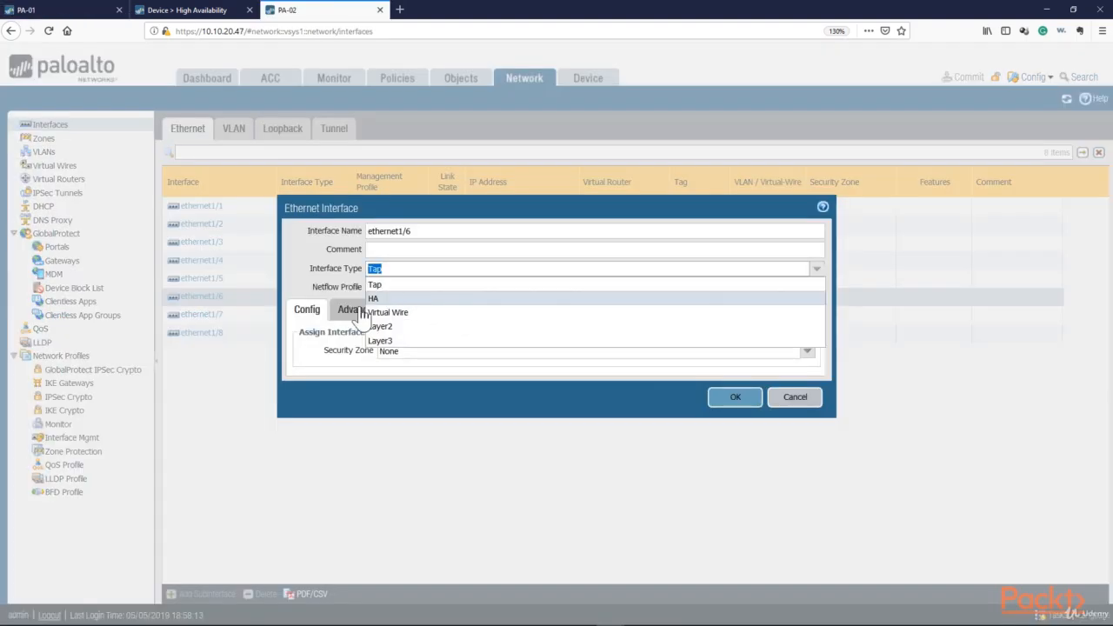
left_click(472, 373)
key("Return")
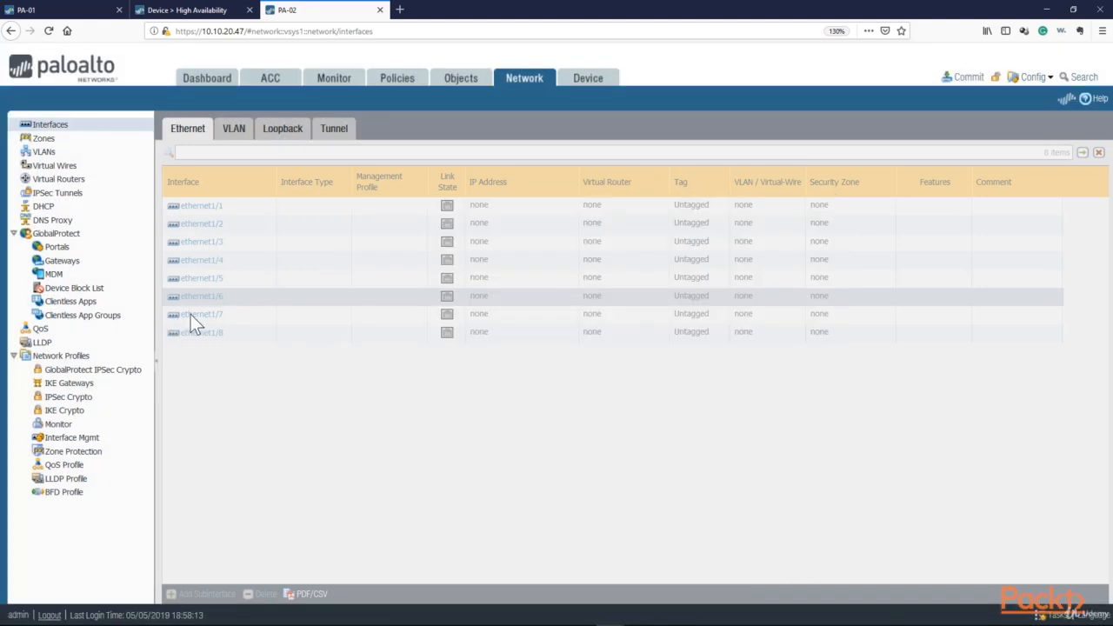
Set interfaces ethernet1/7 and ethernet1/8 on PA-02 to interface type HA
left_click(206, 315)
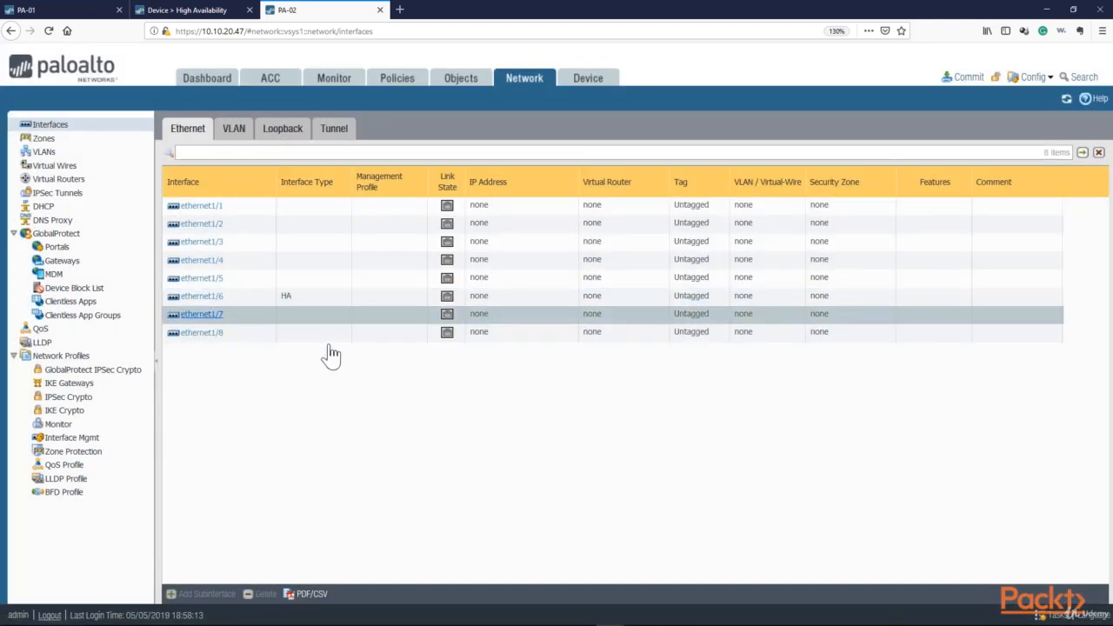
left_click(194, 336)
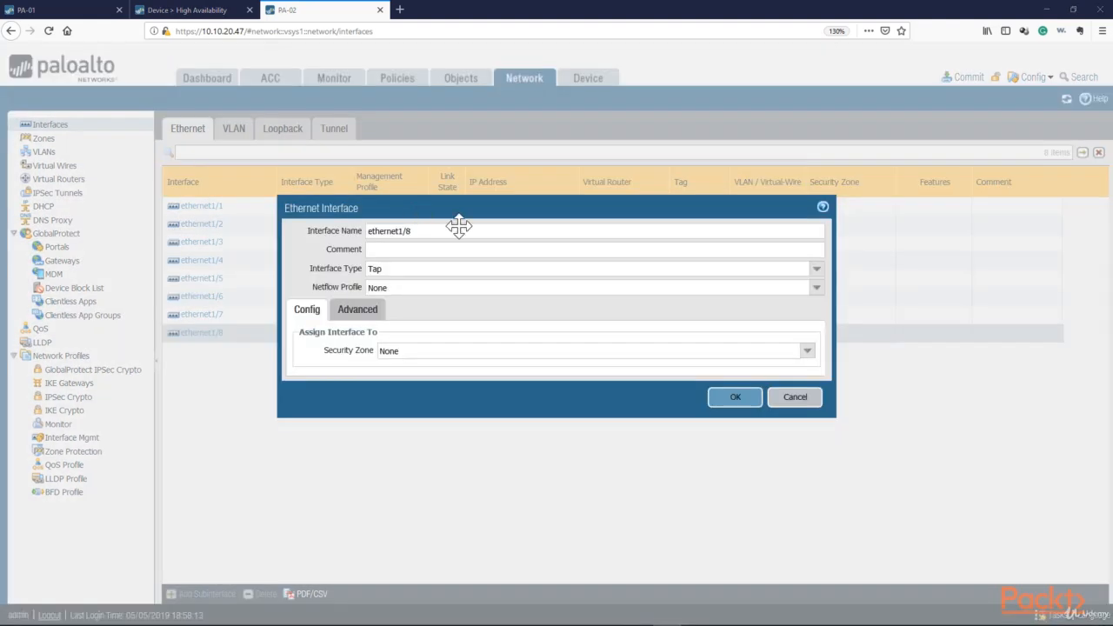
left_click(816, 268)
left_click(461, 364)
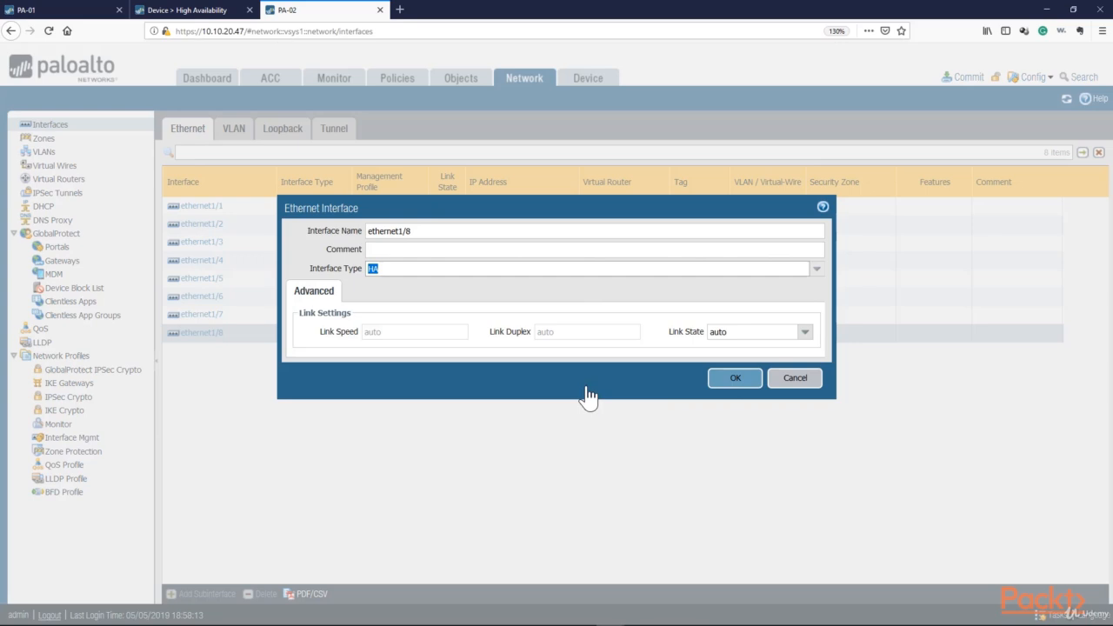
left_click(729, 379)
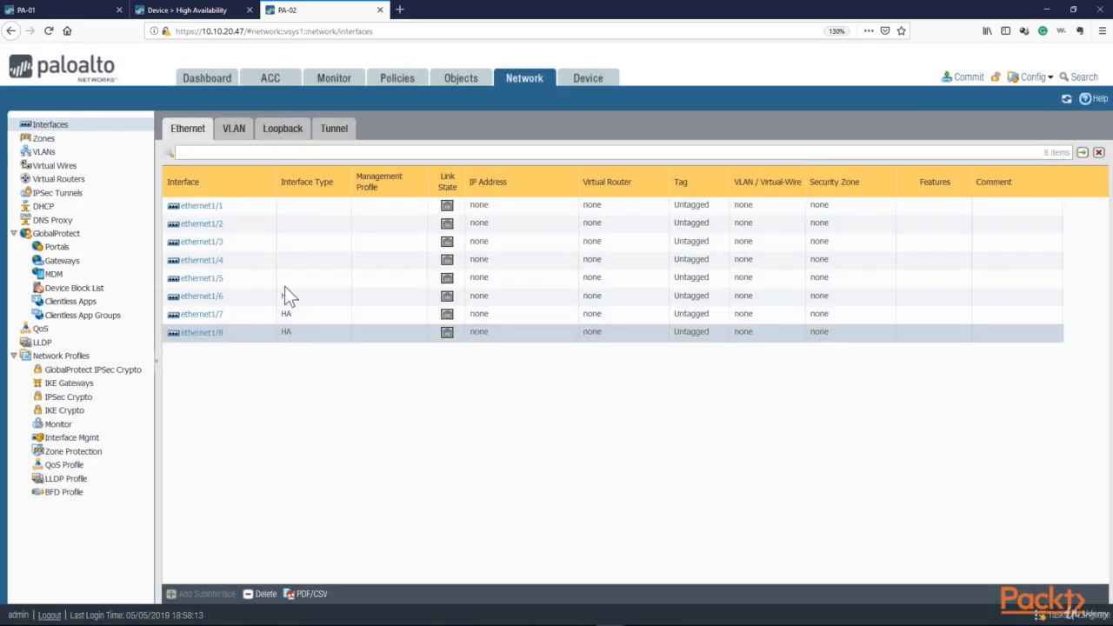